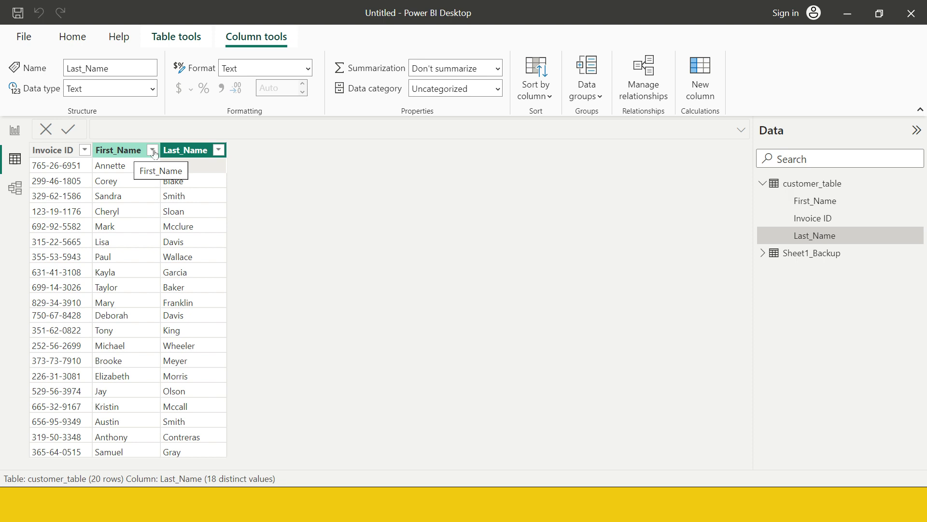
Select the Last_Name and First_Name cells in customer_table's Table view, then bring up the Home ribbon
click(207, 201)
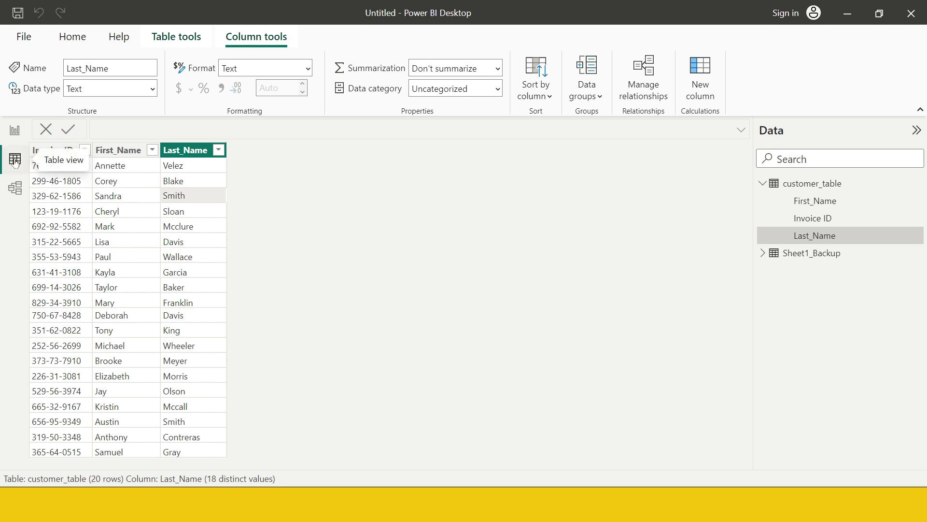
click(151, 183)
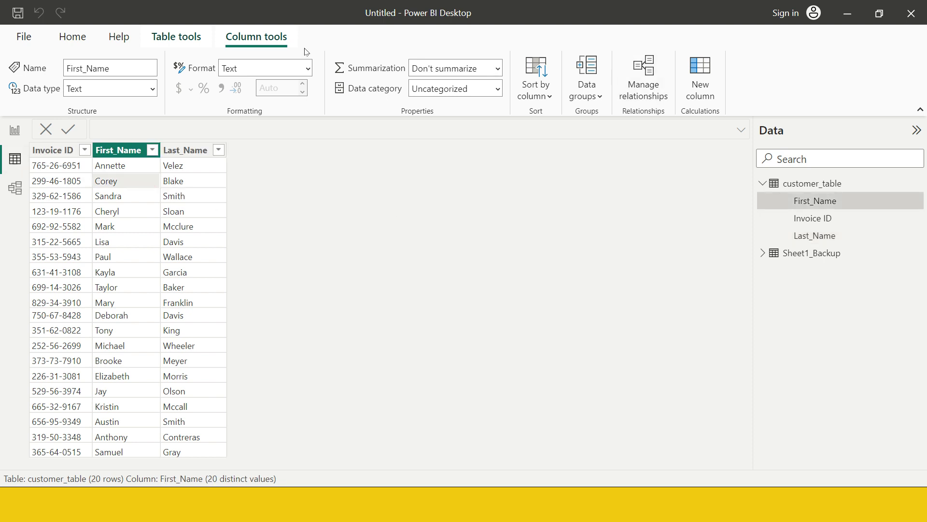
click(271, 41)
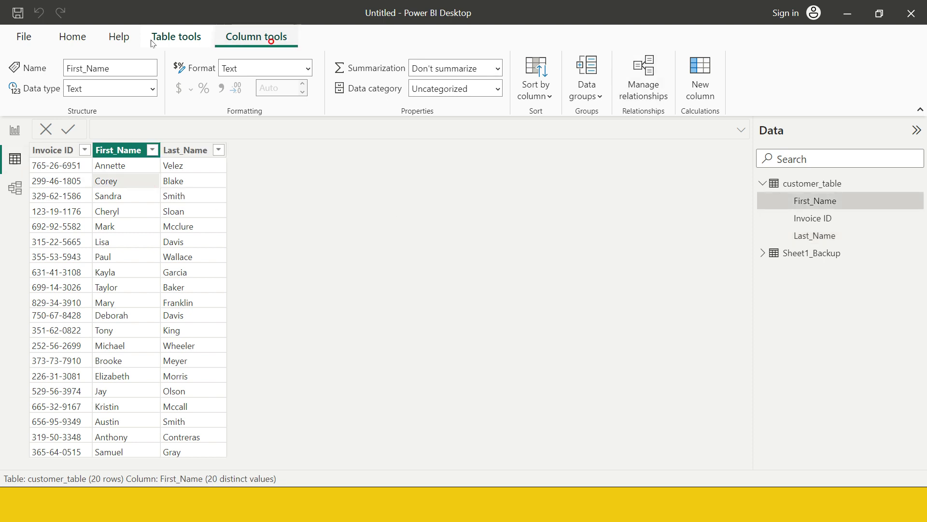
click(81, 43)
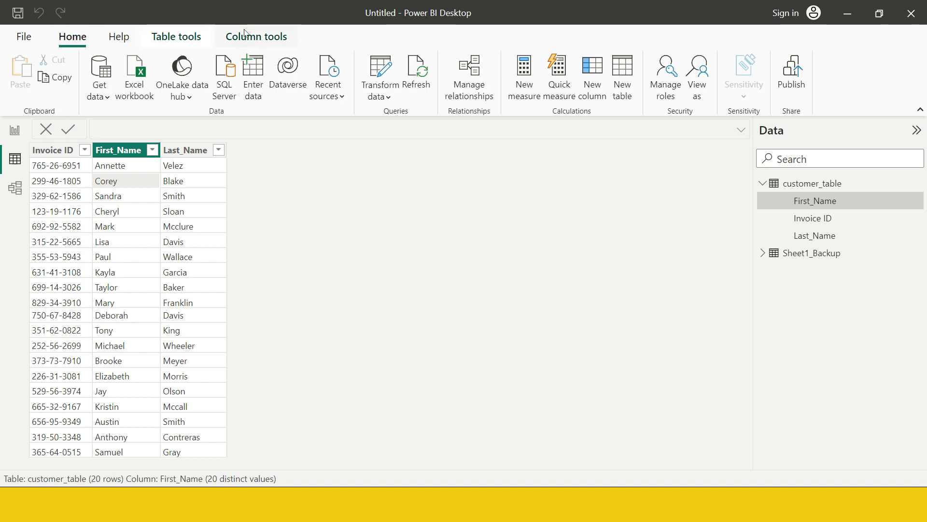
Add a new calculated column named Full_Name that starts with the CONCATENATE function
click(598, 92)
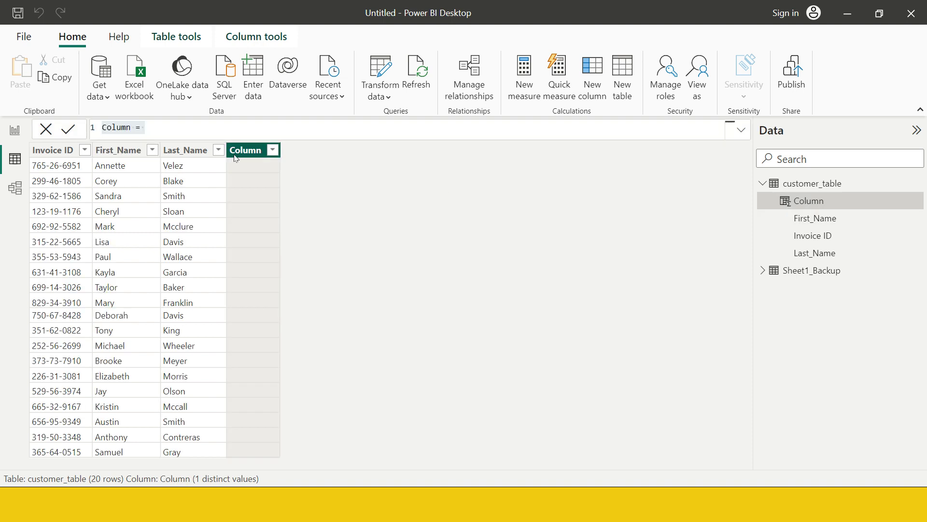
double_click(127, 127)
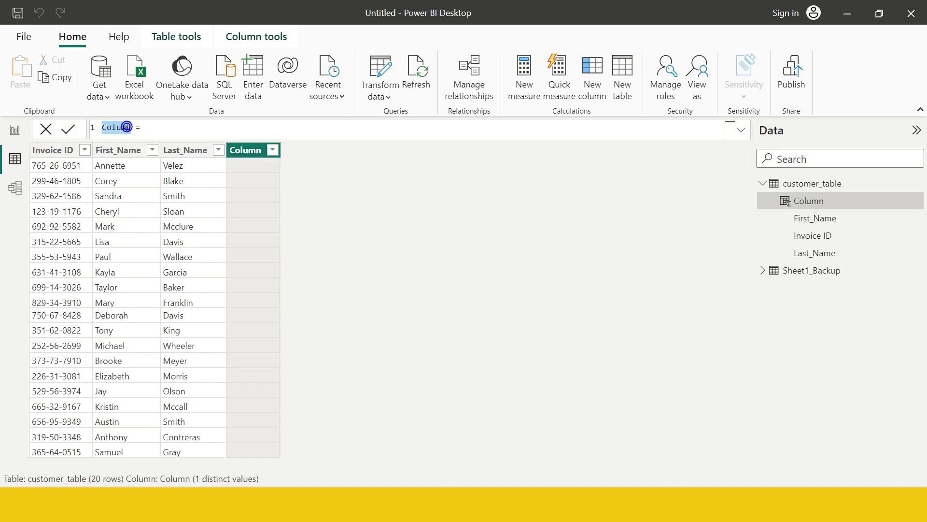
text(Full_Nam)
text(e)
key(End)
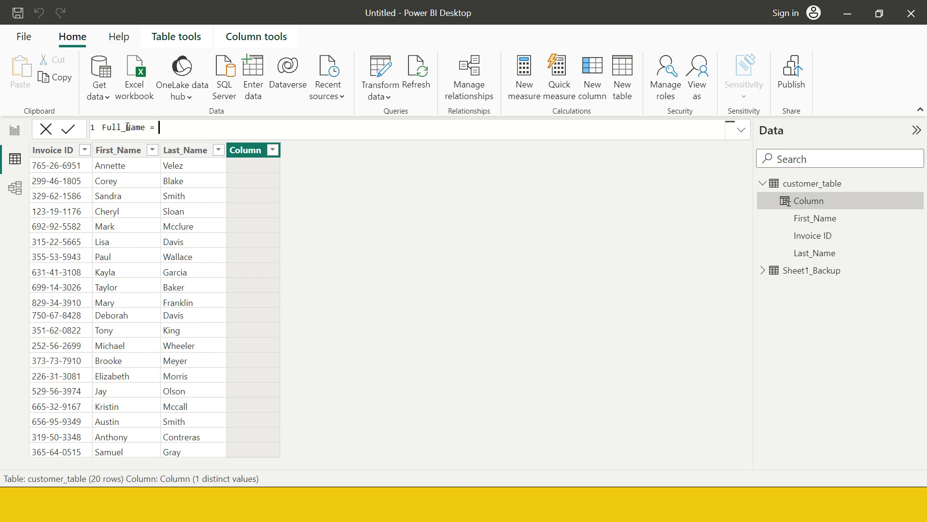
text(CON)
key(Tab)
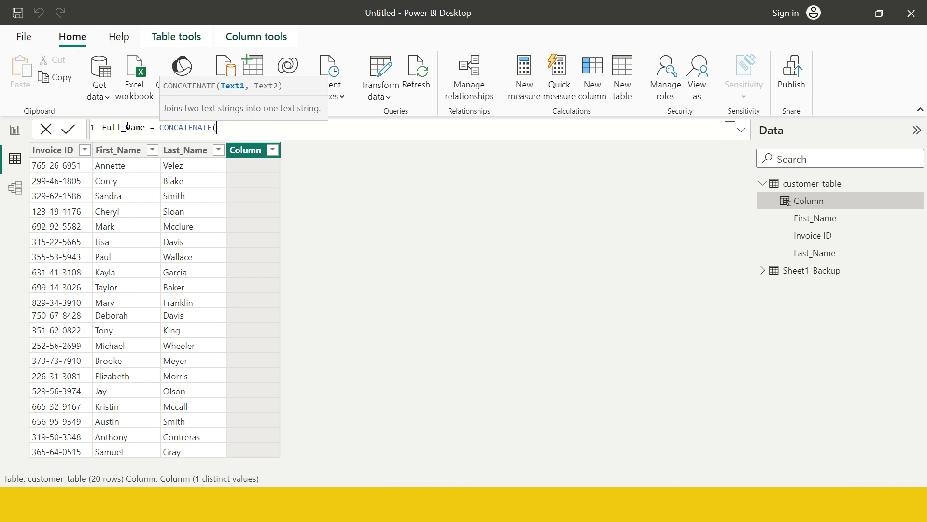
Complete Full_Name as CONCATENATE(customer_table[First_Name],customer_table[Last_Name]) and commit it
text(fir)
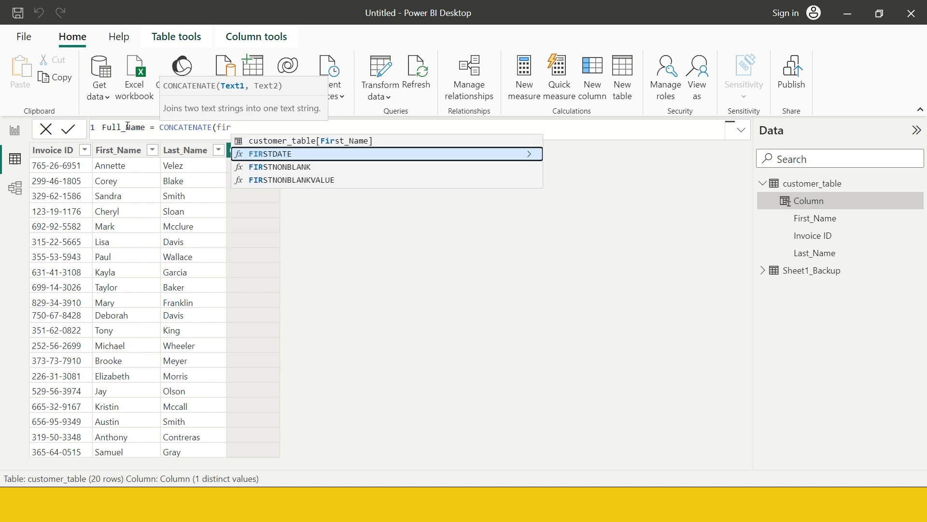
key(Up)
key(Tab)
text(,)
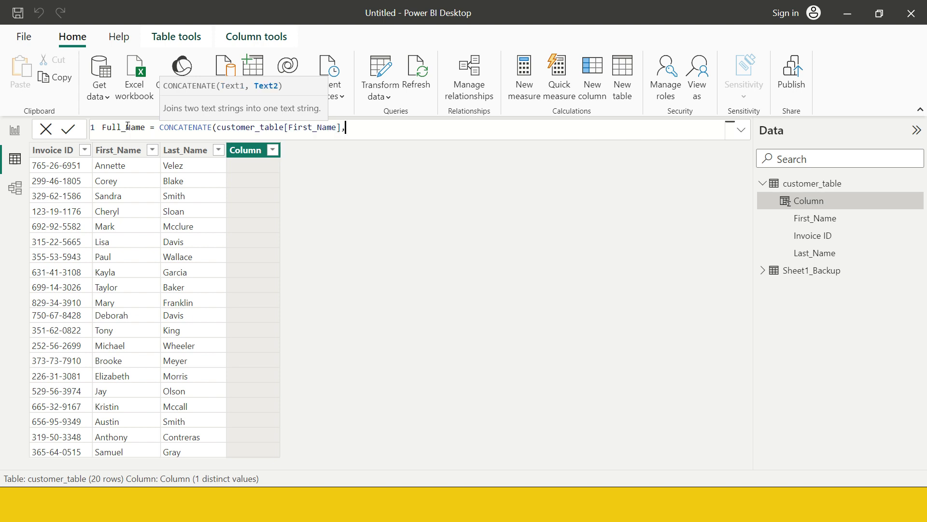
text(last)
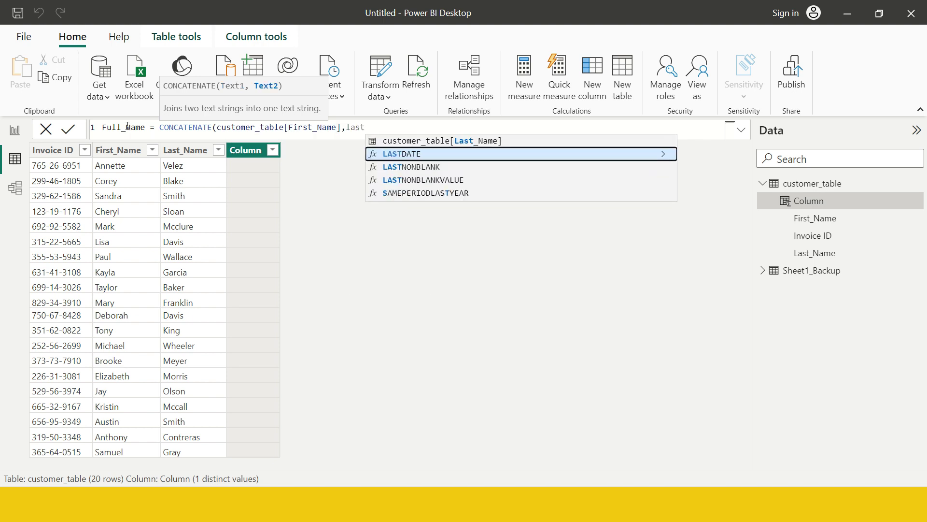
key(Up)
key(Tab)
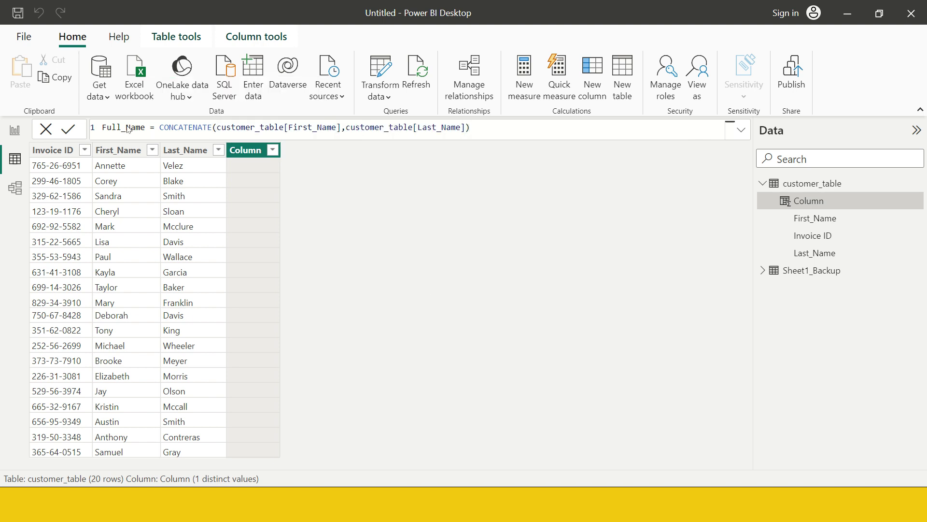
key(Return)
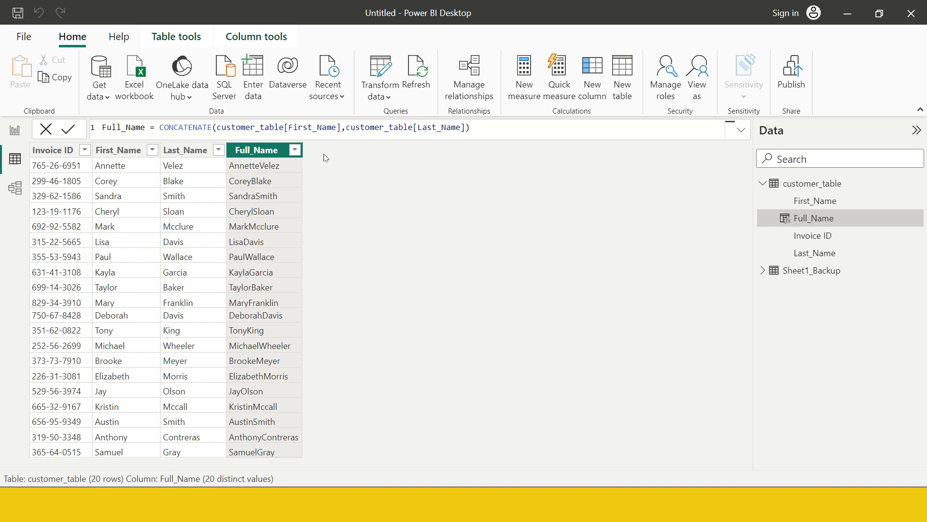
click(343, 129)
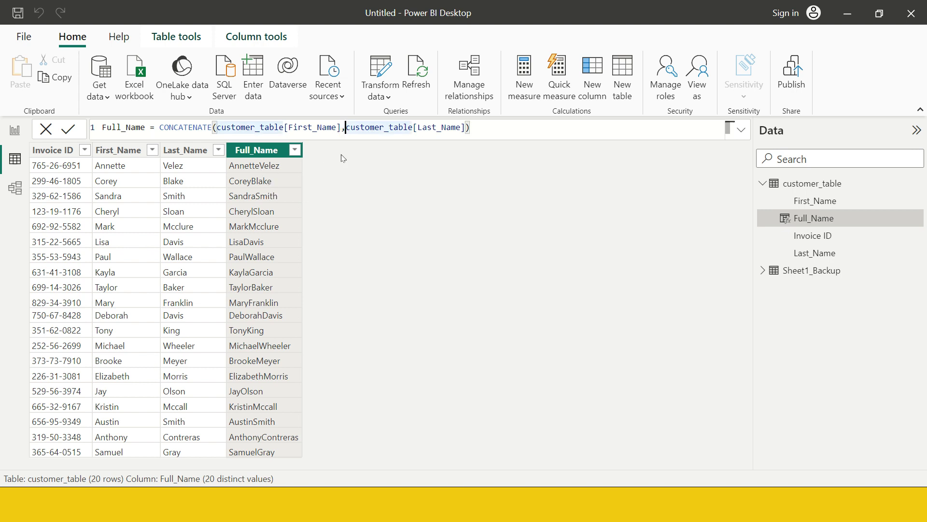
Append &" " to the First_Name reference so Full_Name shows a space between names
click(341, 129)
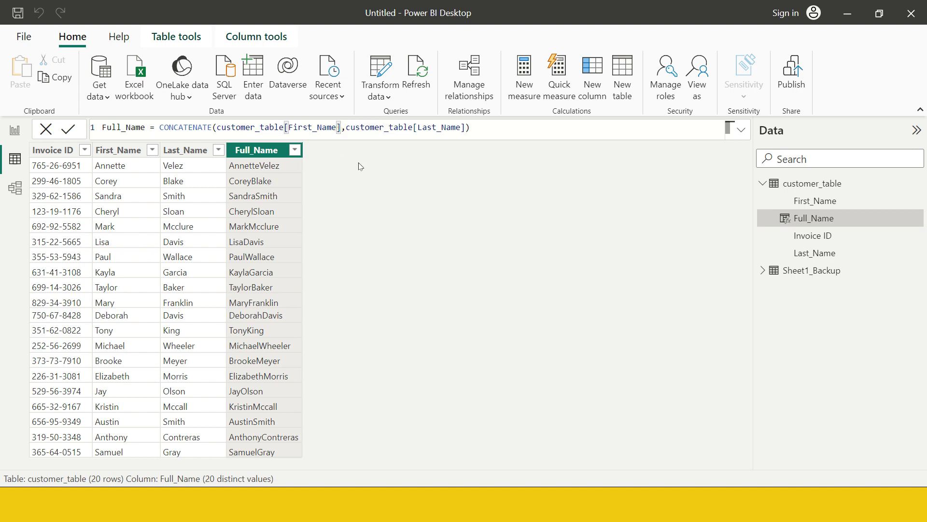
text(&)
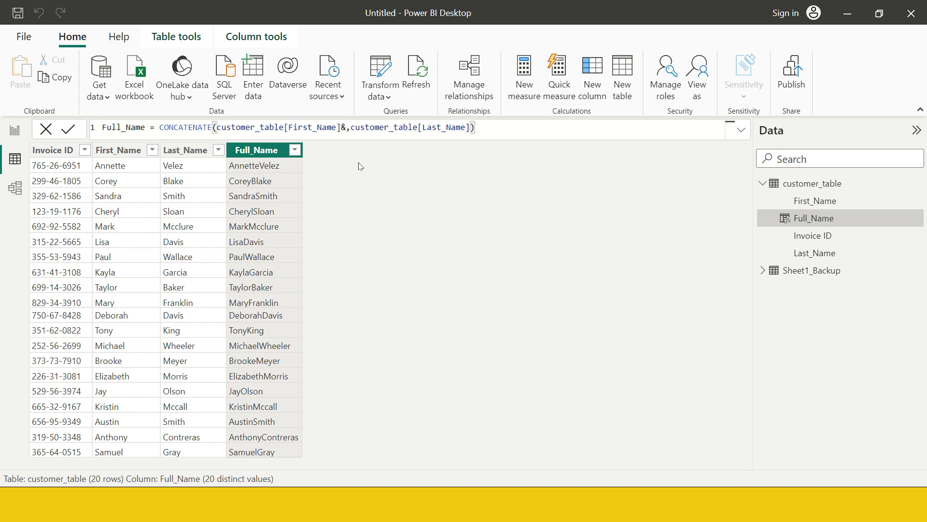
text("")
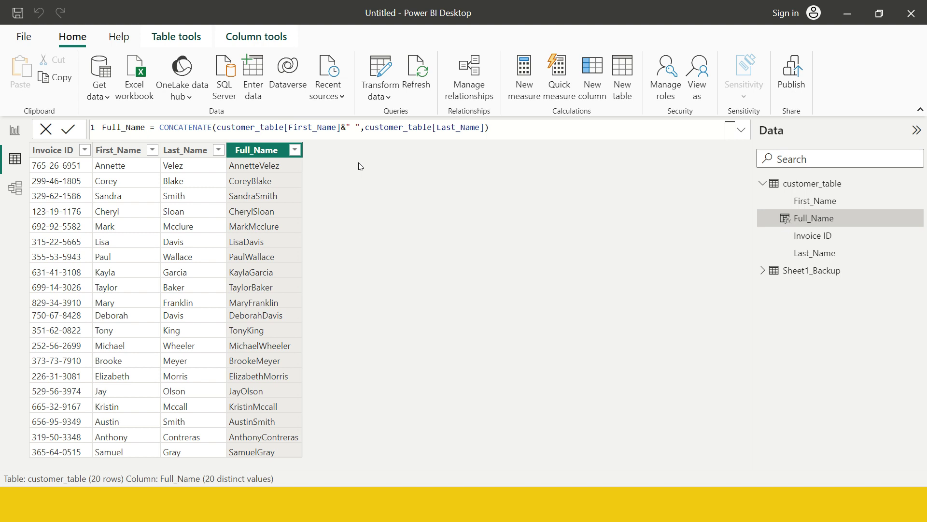
key(Return)
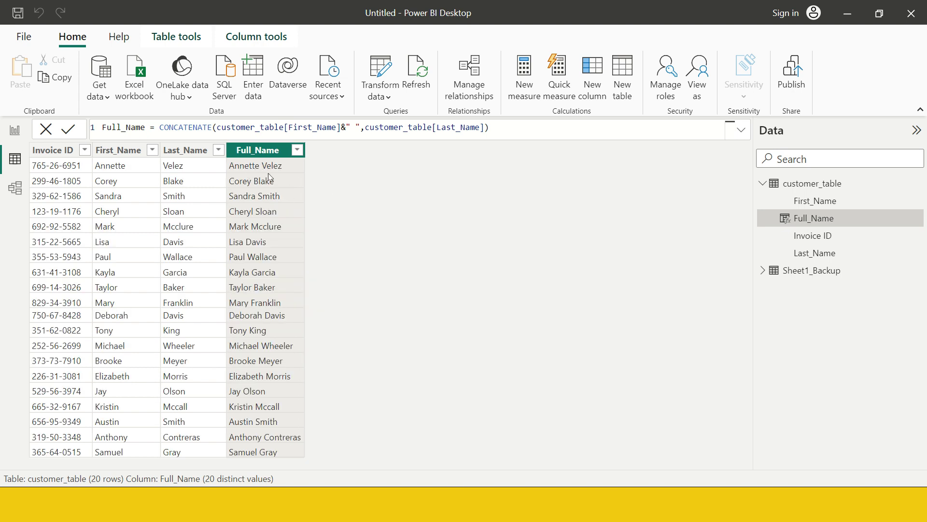
click(273, 207)
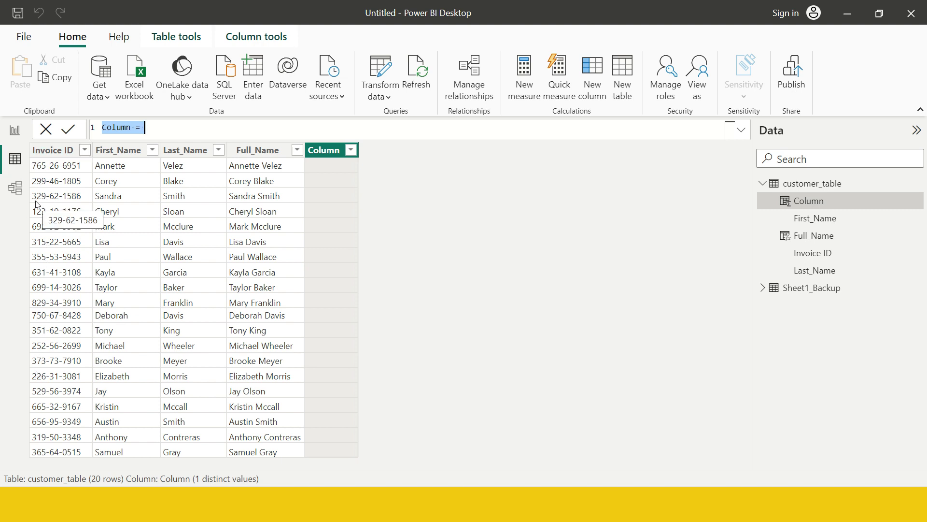
Create the column machine_id = LEFT(customer_table[Invoice ID],3)
double_click(116, 127)
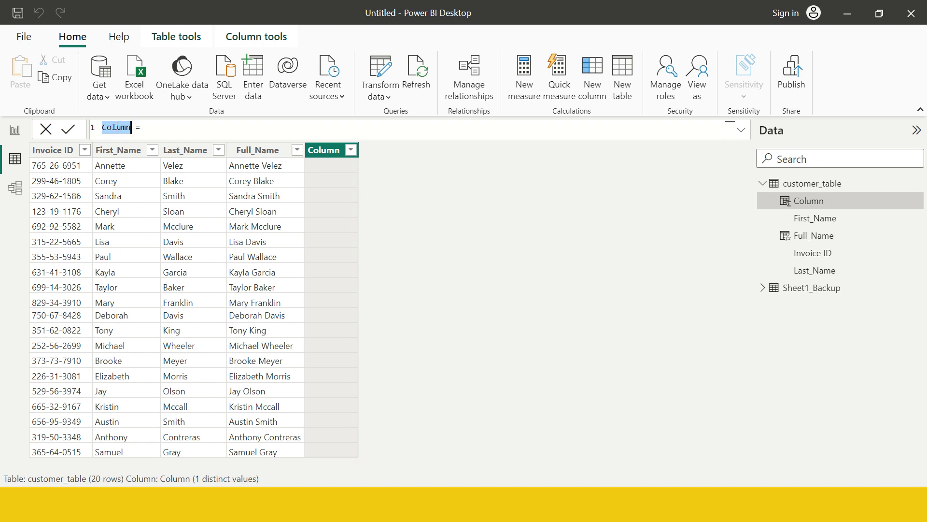
text(machine_)
text(id)
key(End)
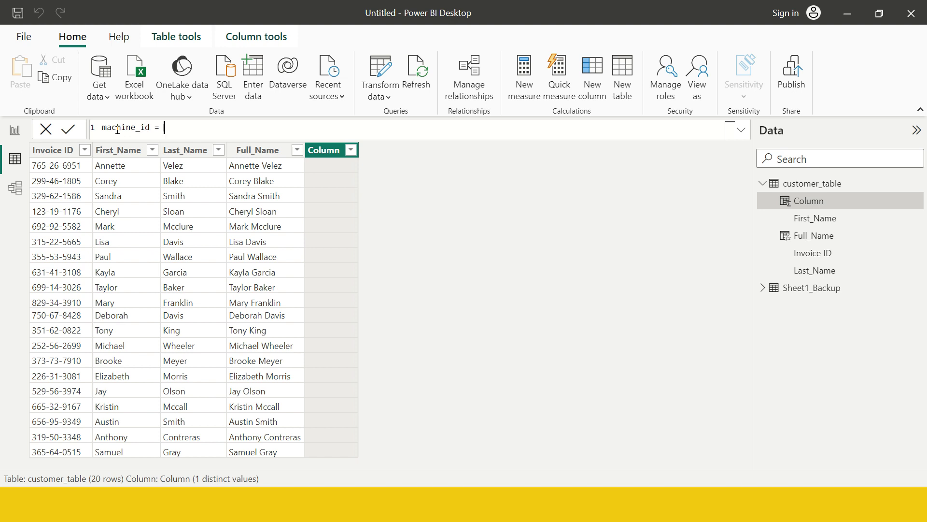
text(LEFT()
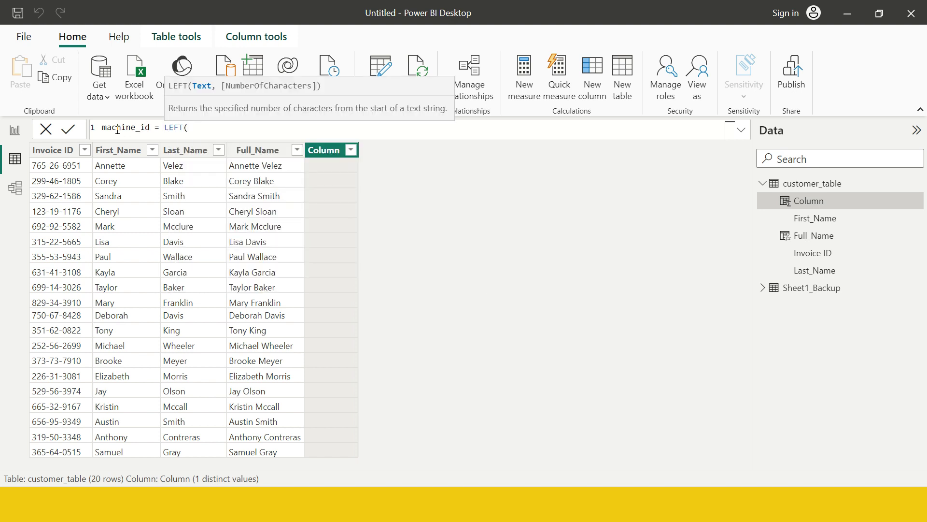
text(in)
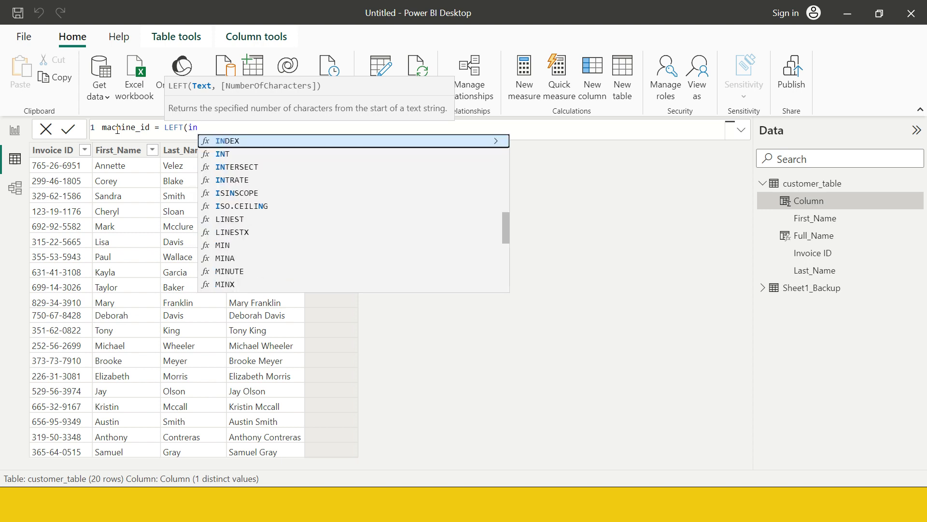
text(voi)
key(Tab)
text(,)
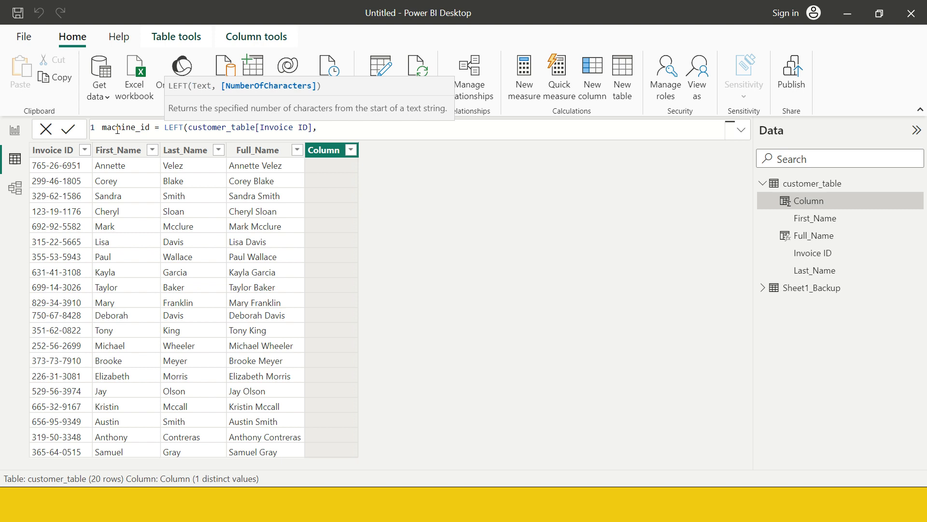
text(3)
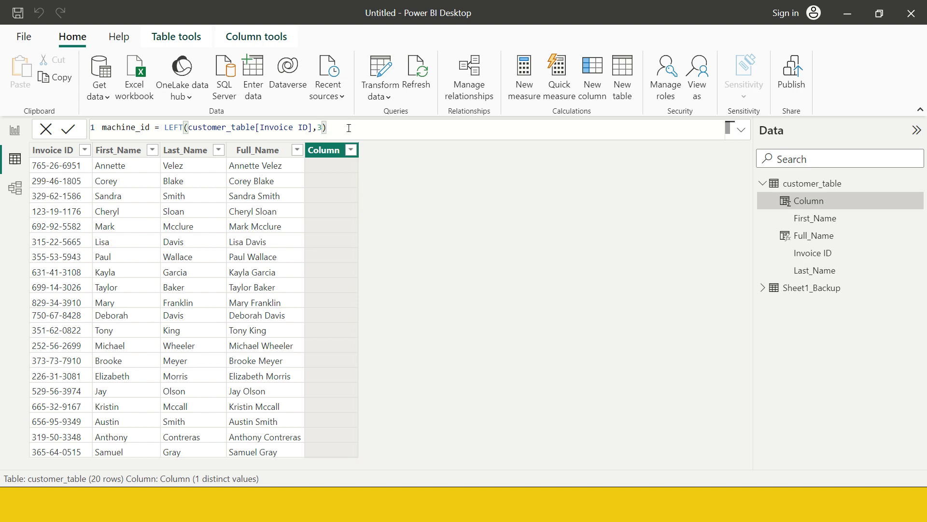
click(67, 132)
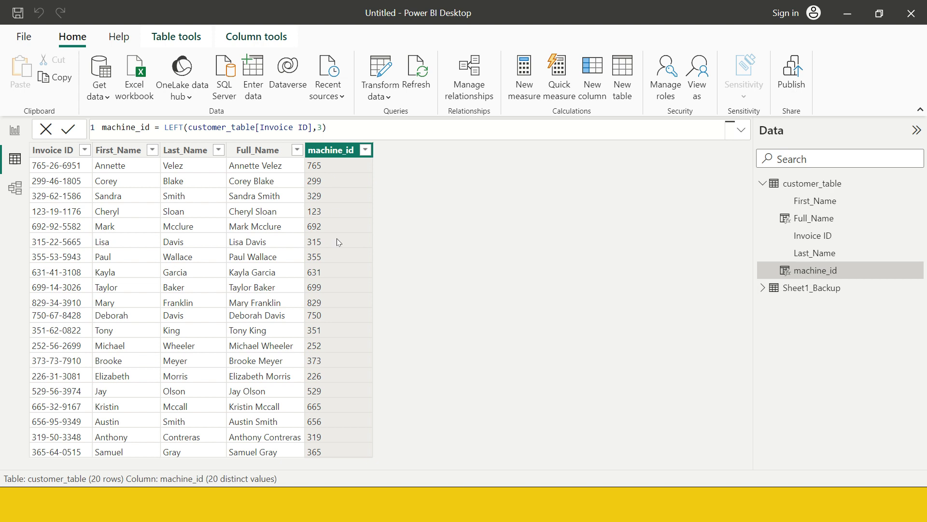
Check machine_id values such as 765 and start another new calculated column
click(341, 276)
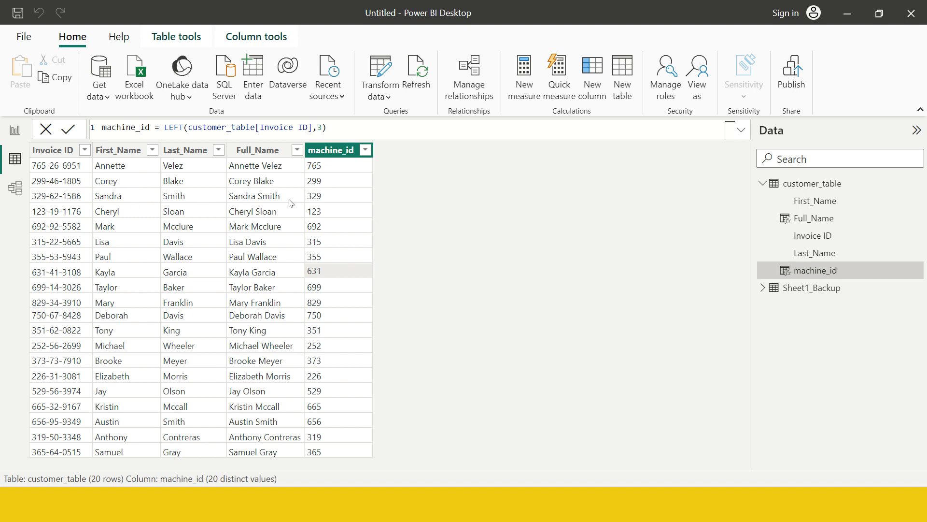
click(343, 167)
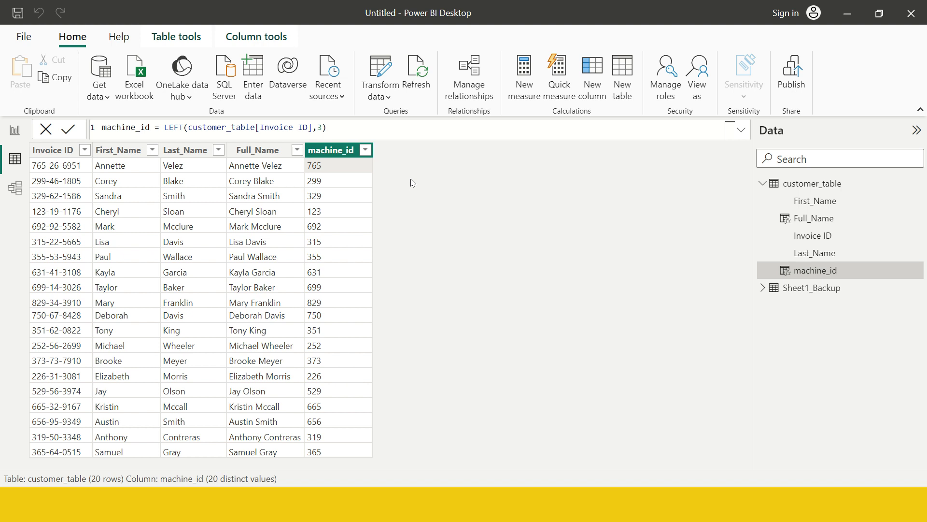
click(597, 87)
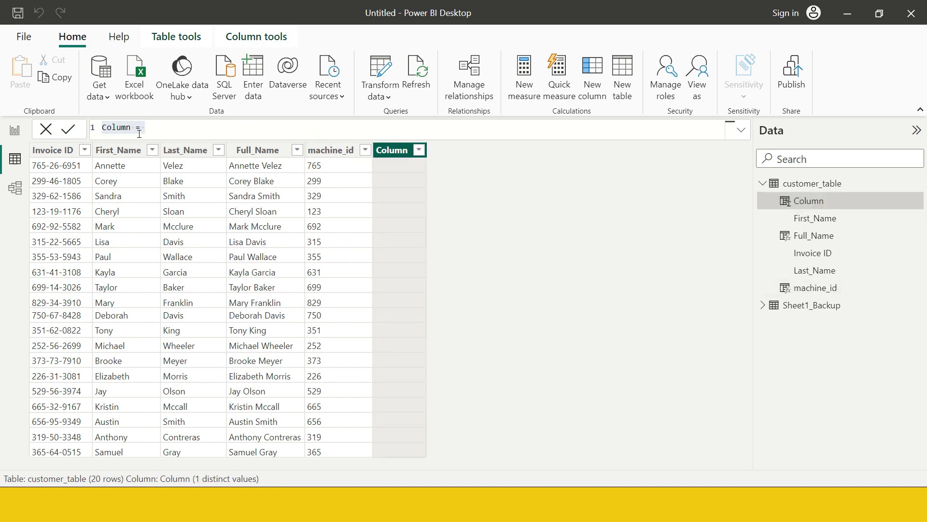
Create the column receipt = RIGHT(customer_table[Invoice ID],4)
text(receip)
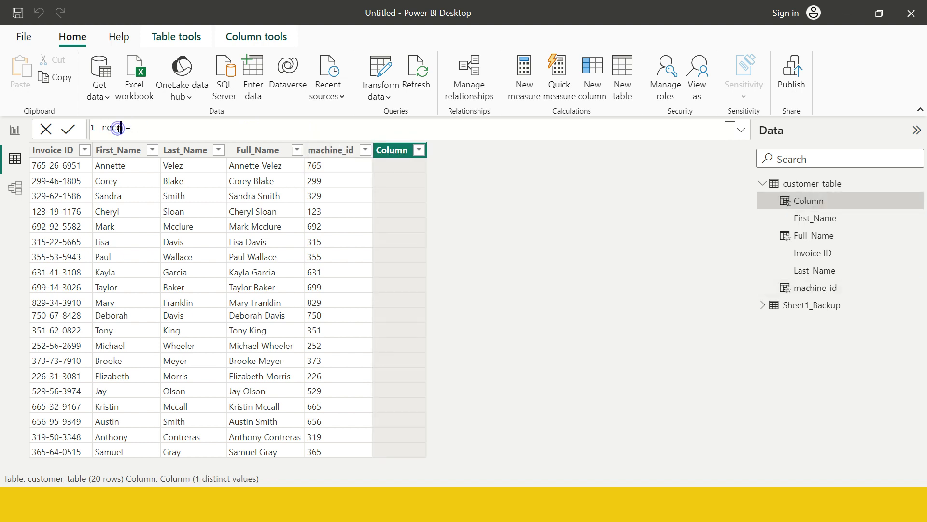
text(t = ri)
key(Tab)
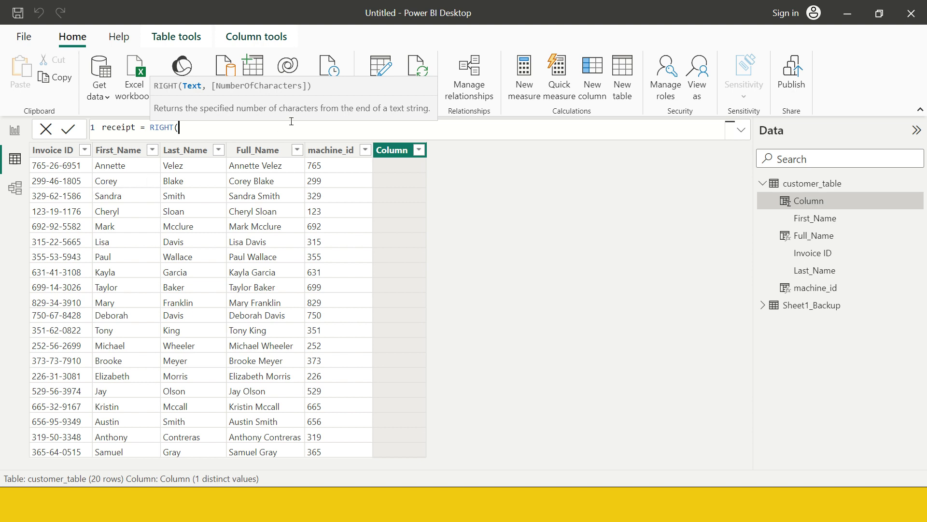
text(in)
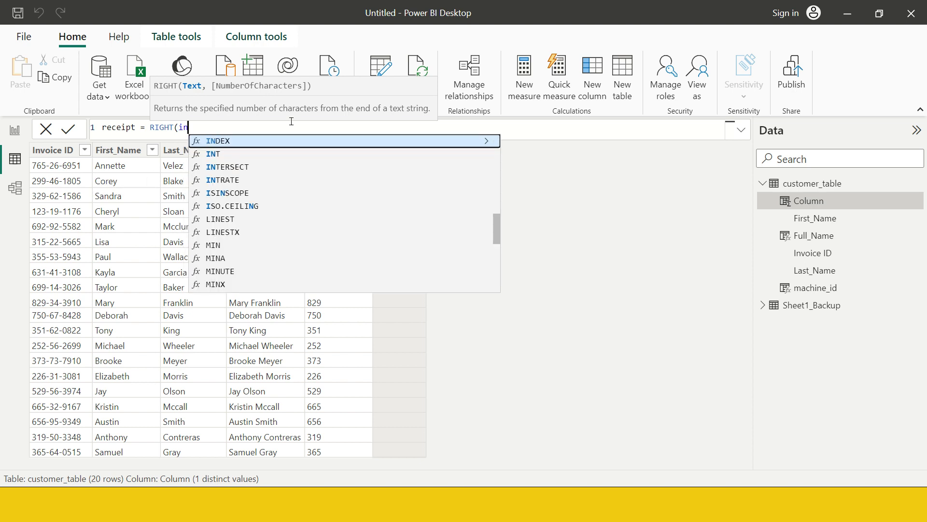
text(v)
key(Tab)
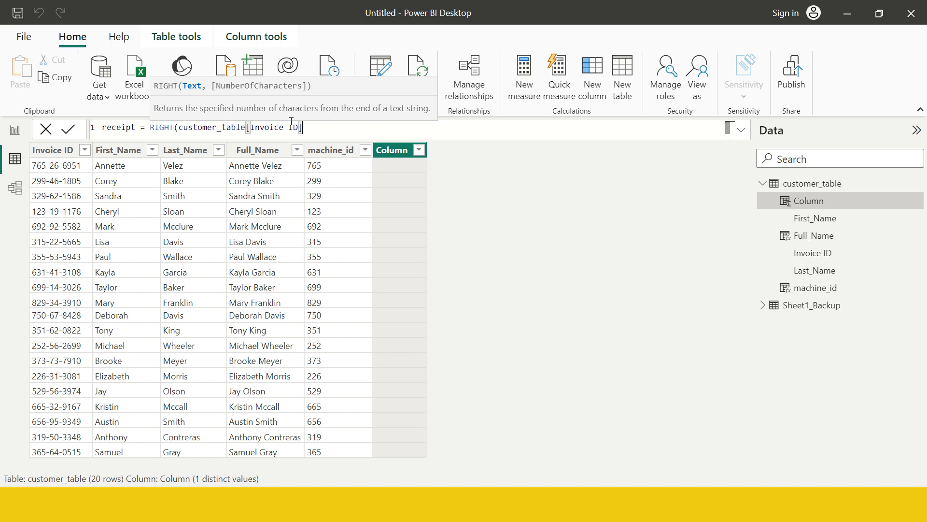
text(,4))
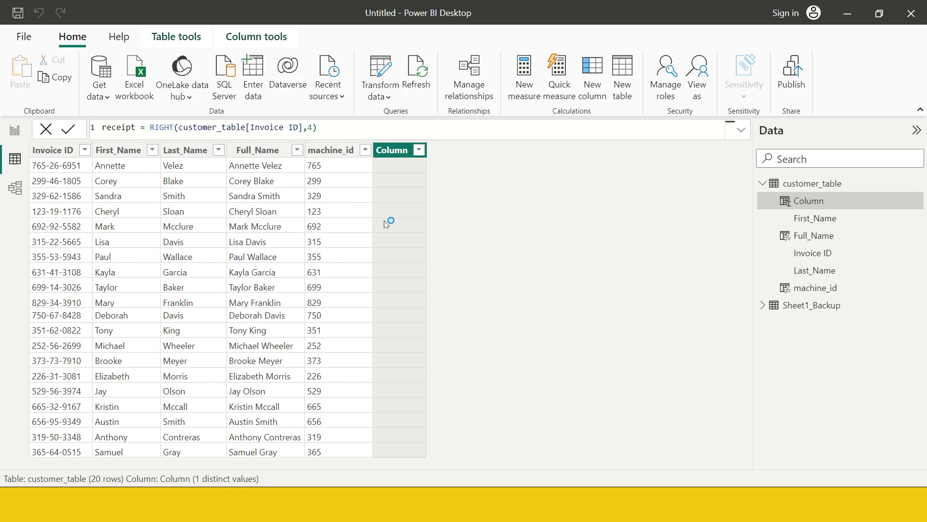
key(Return)
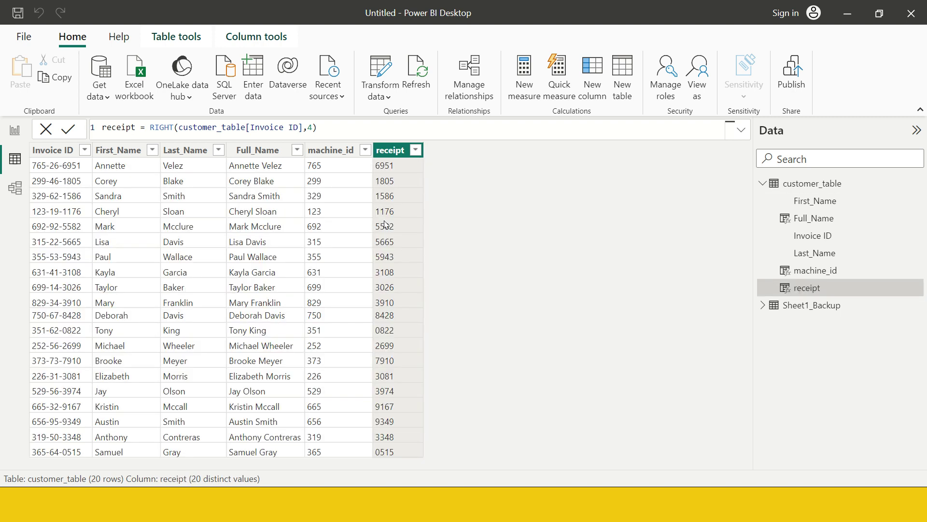
Check receipt values such as 6951 and start another new calculated column
click(405, 193)
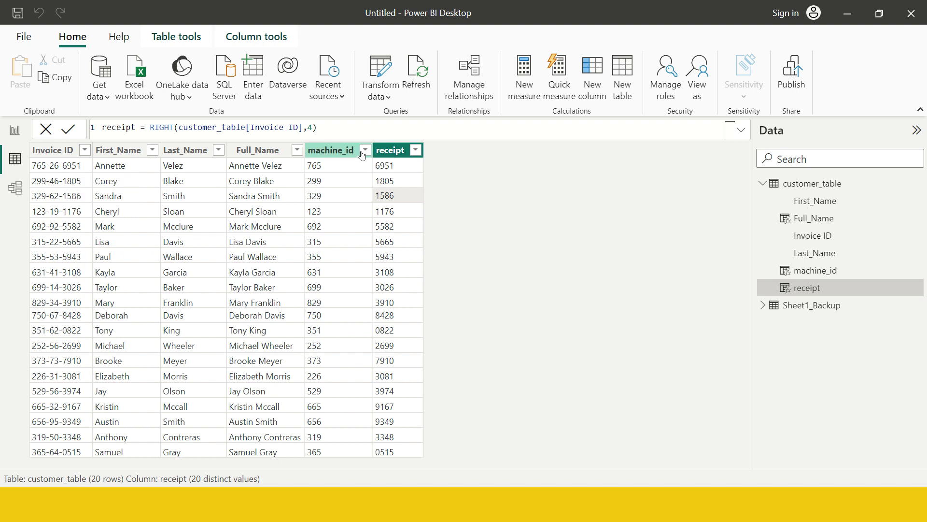
click(401, 170)
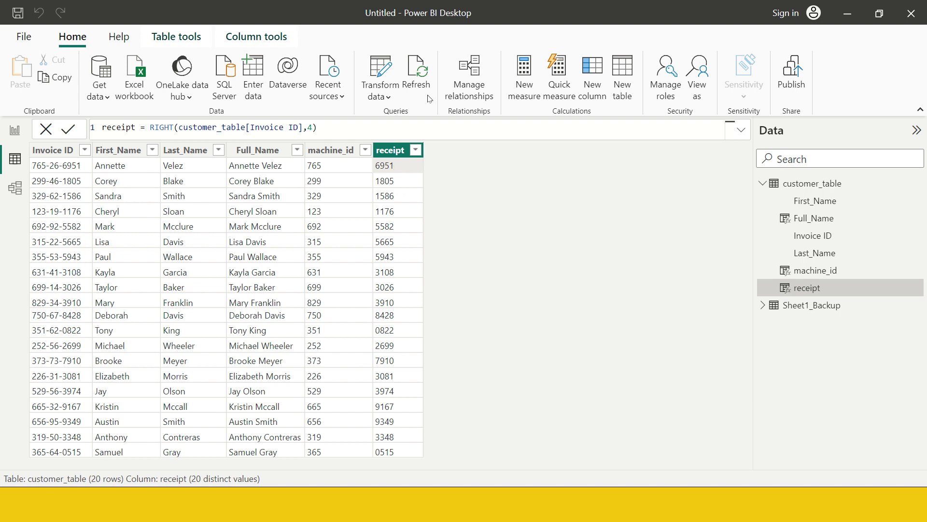
click(593, 94)
Create the column id = MID(customer_table[Invoice ID],8,2), giving values like 69
double_click(119, 126)
text(id)
key(End)
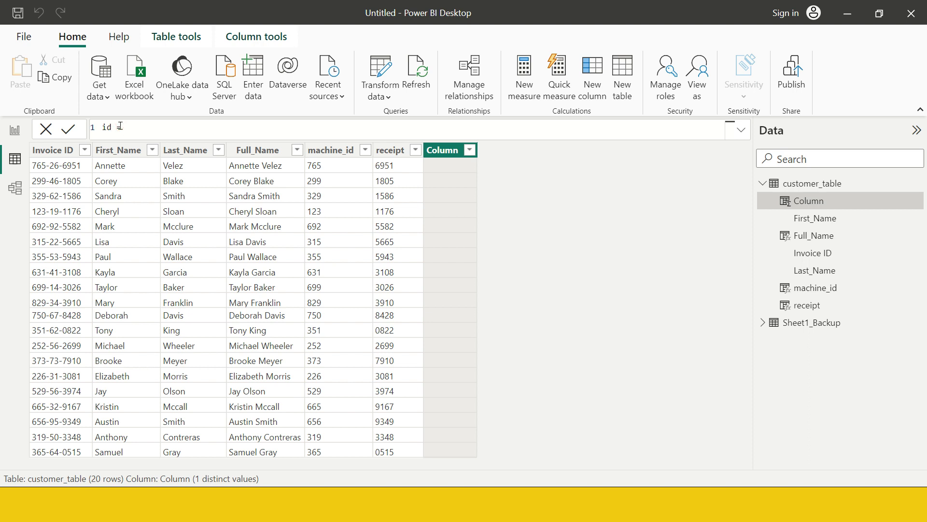
text(MID()
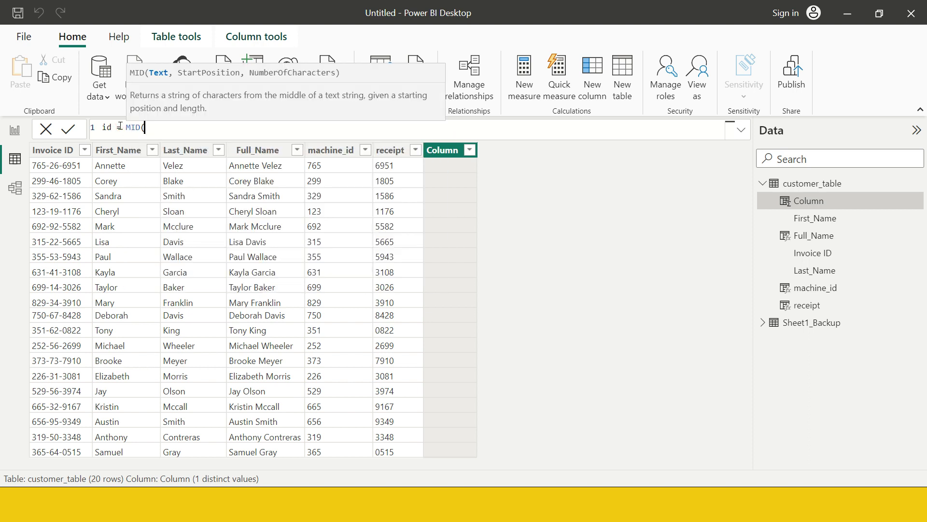
text(i)
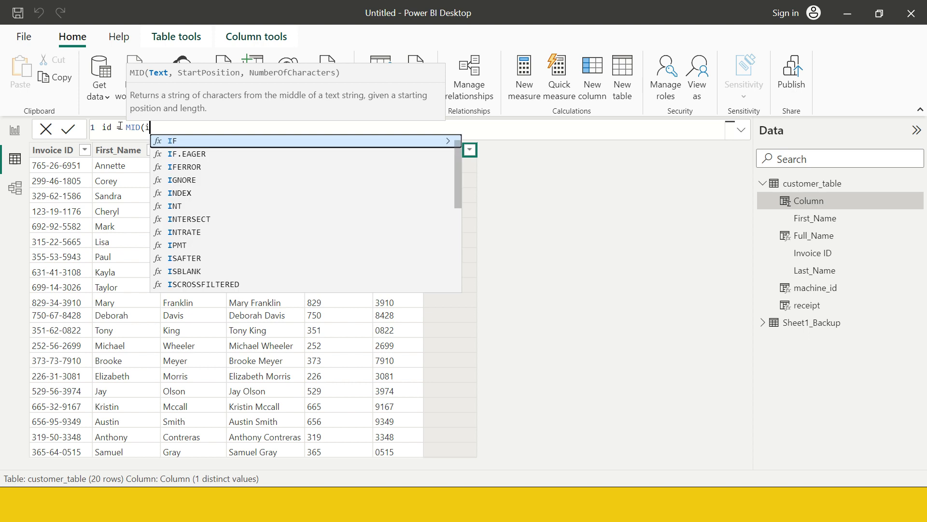
text(nv)
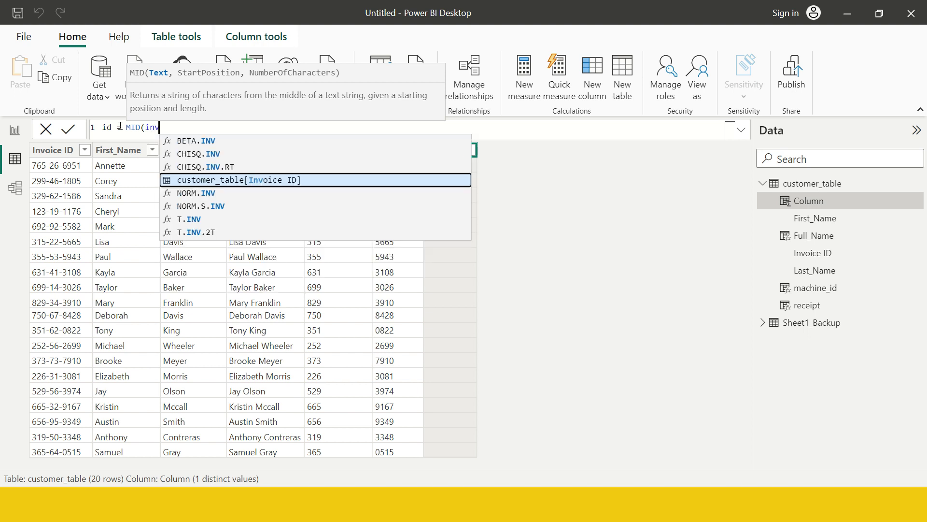
key(Tab)
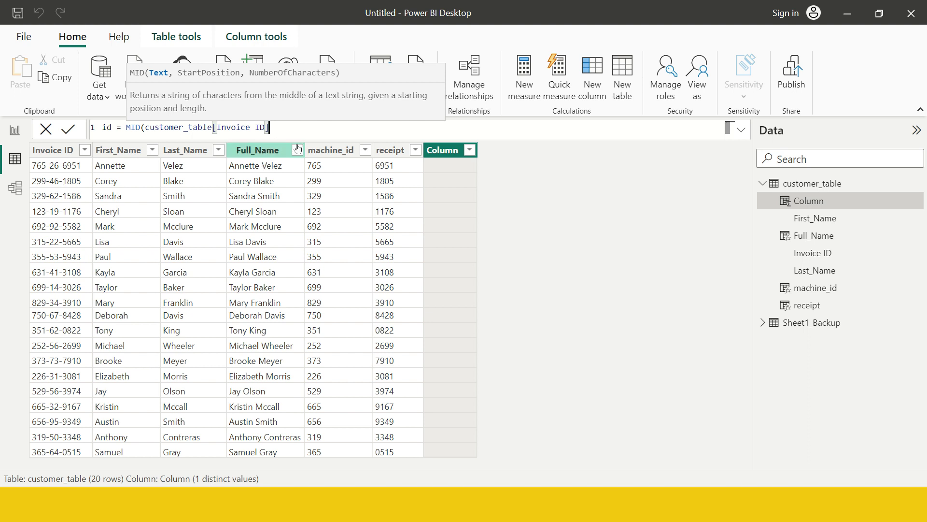
text(,8)
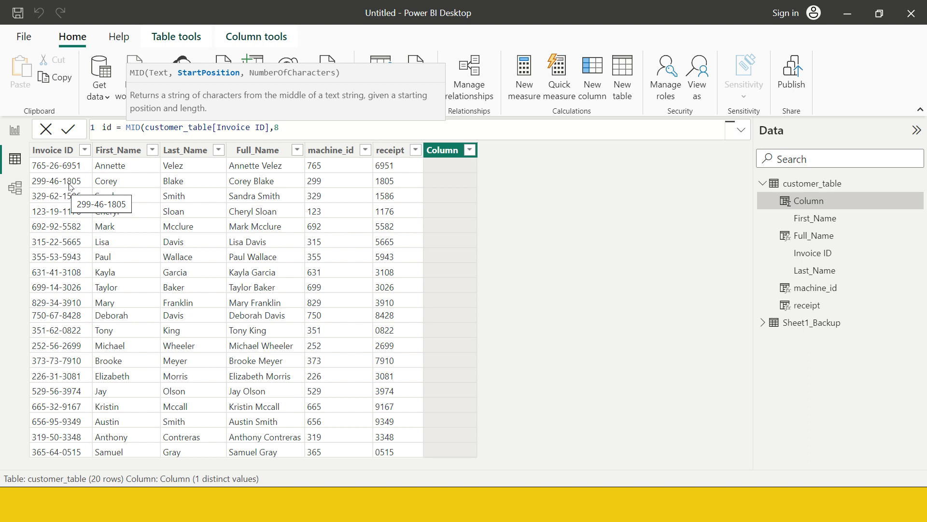
text(,)
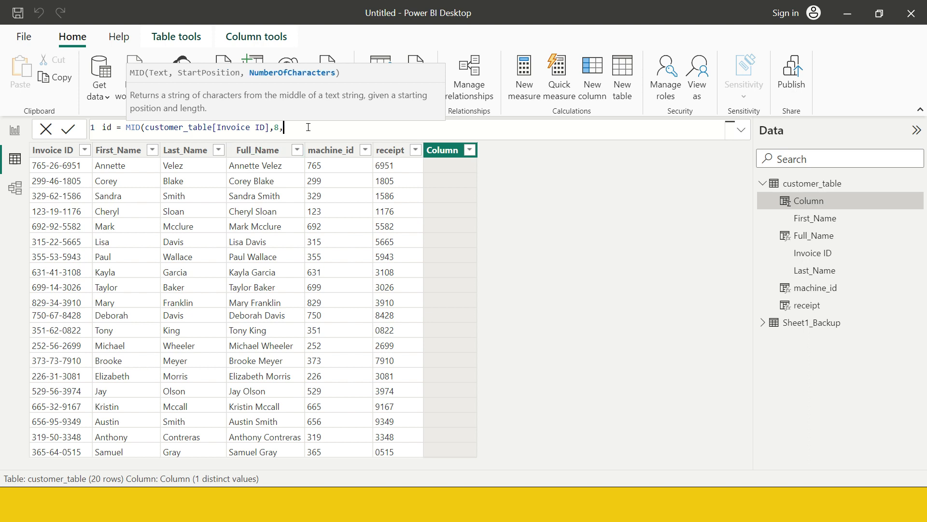
text(2))
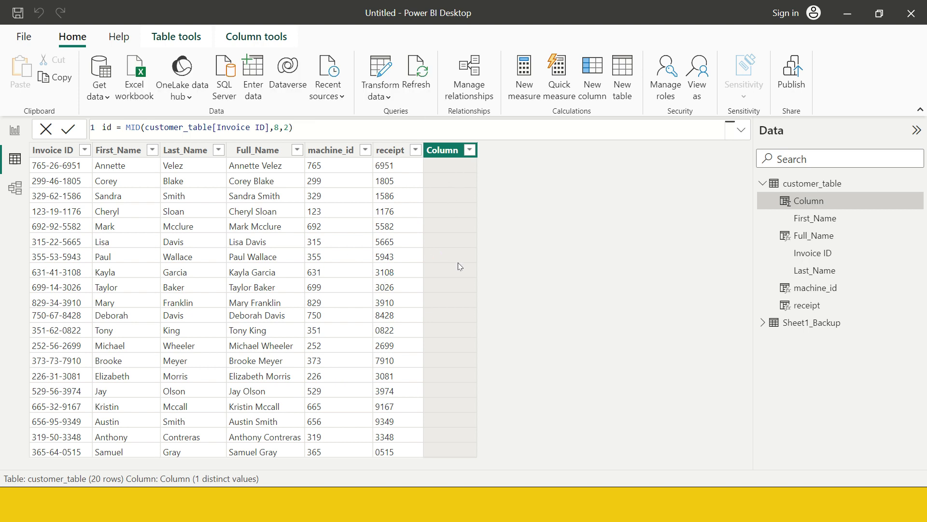
click(460, 285)
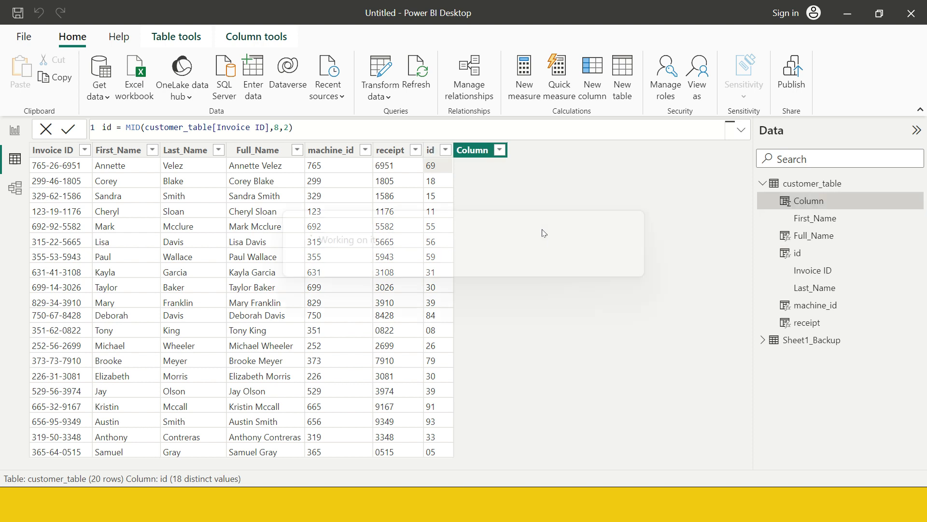
Create the column new_invoice = SUBSTITUTE(customer_table[Invoice ID],"-","")
double_click(112, 128)
text(new_in)
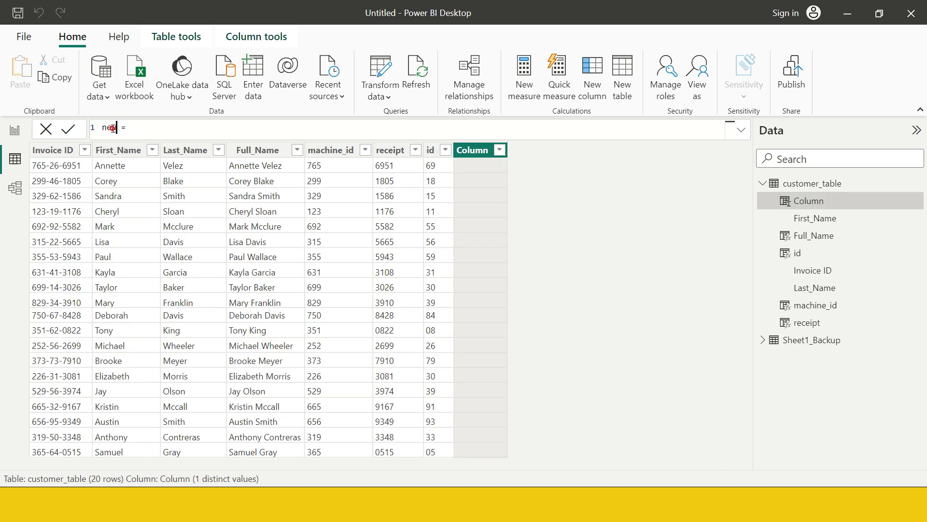
text(voice = sub)
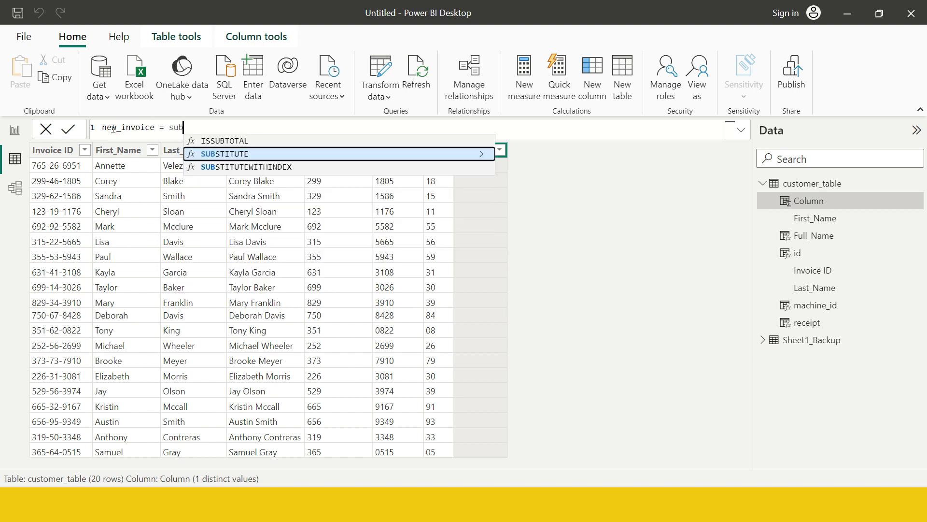
key(Tab)
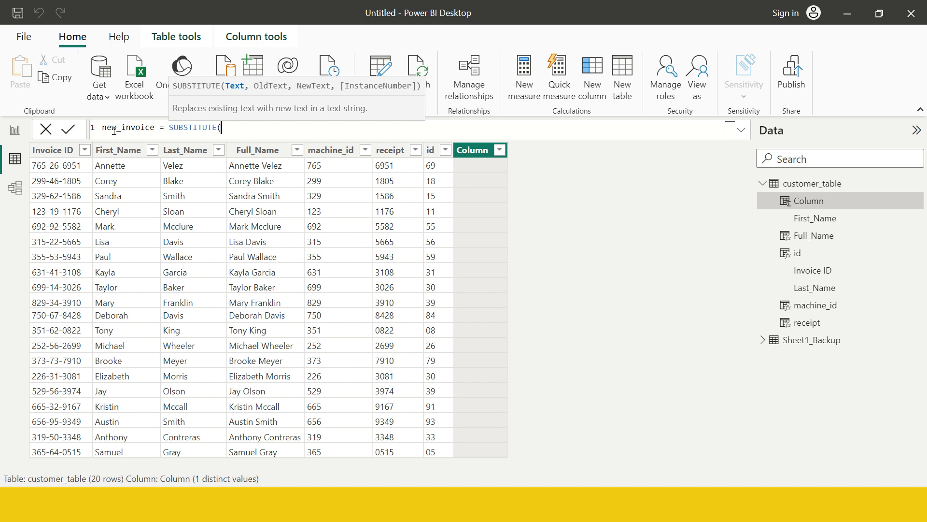
text(invo)
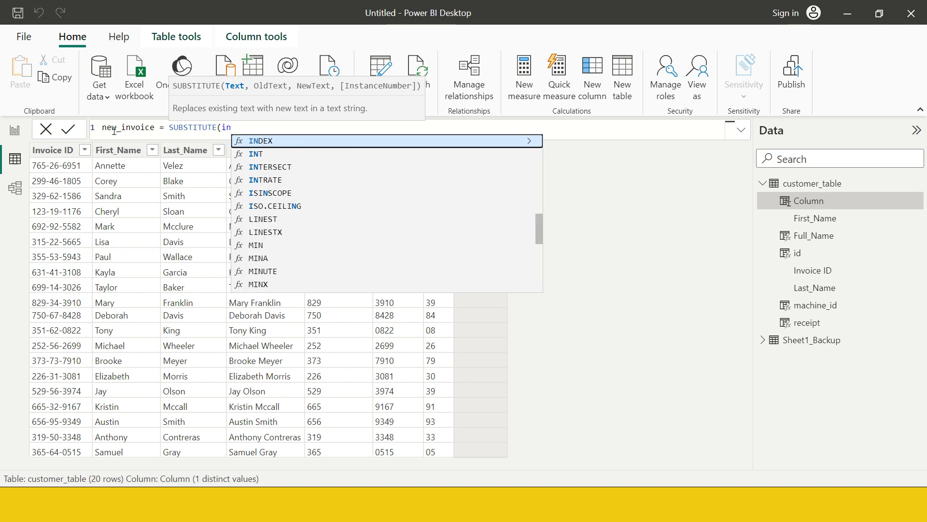
key(BackSpace)
key(BackSpace)
text(vo)
key(Tab)
text(,)
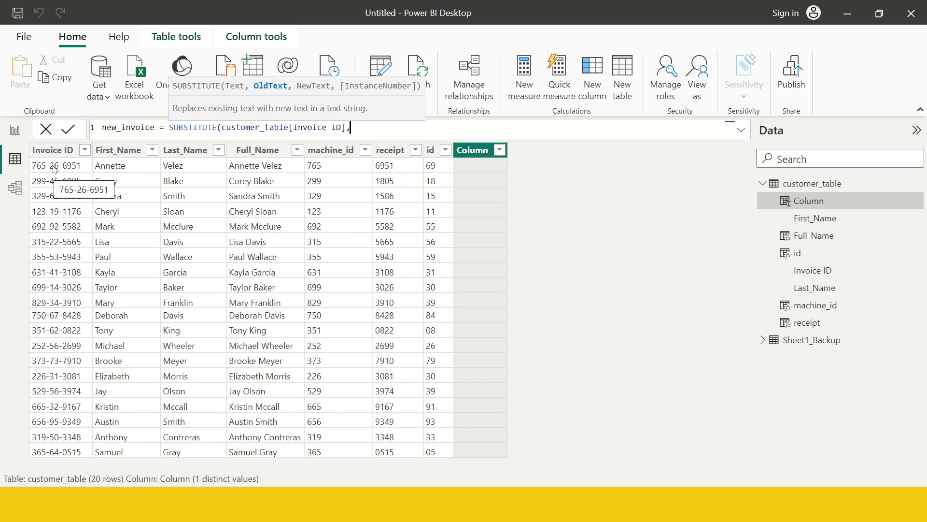
text("-)
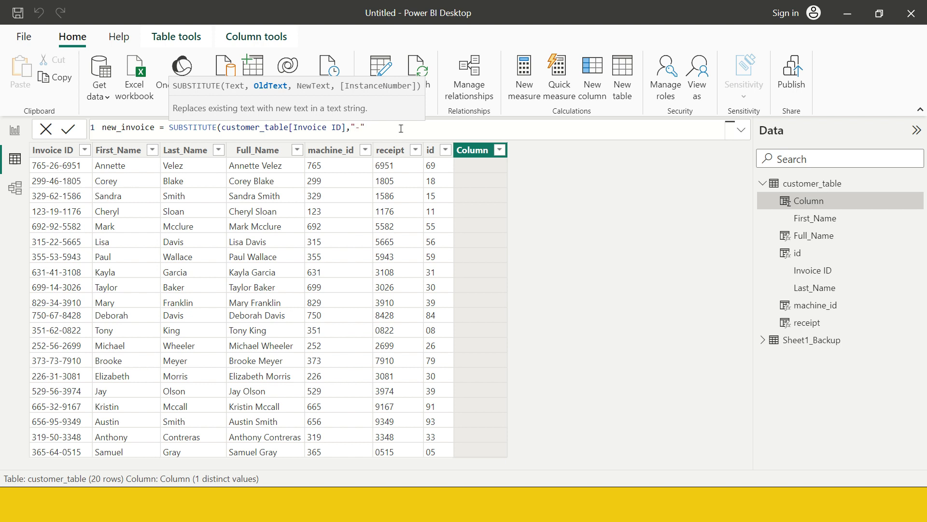
scroll(404, 131, up, 1)
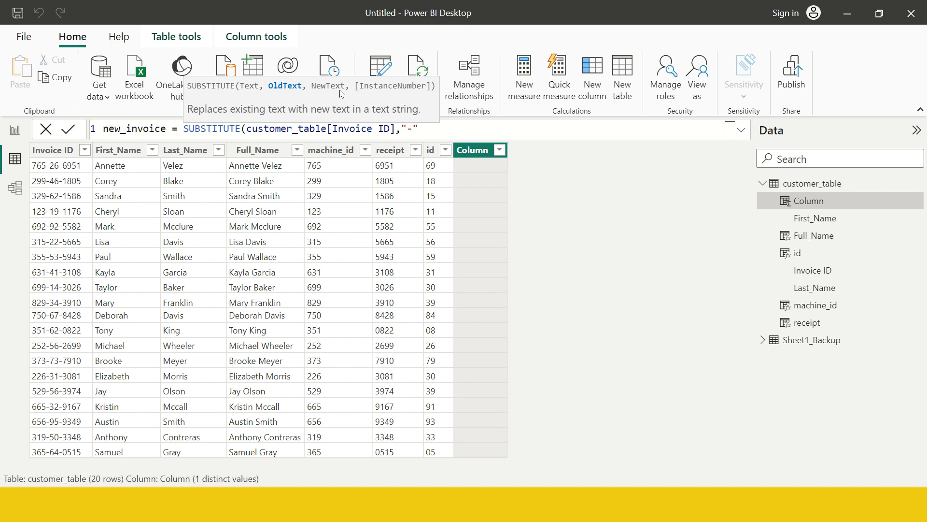
text(,"")
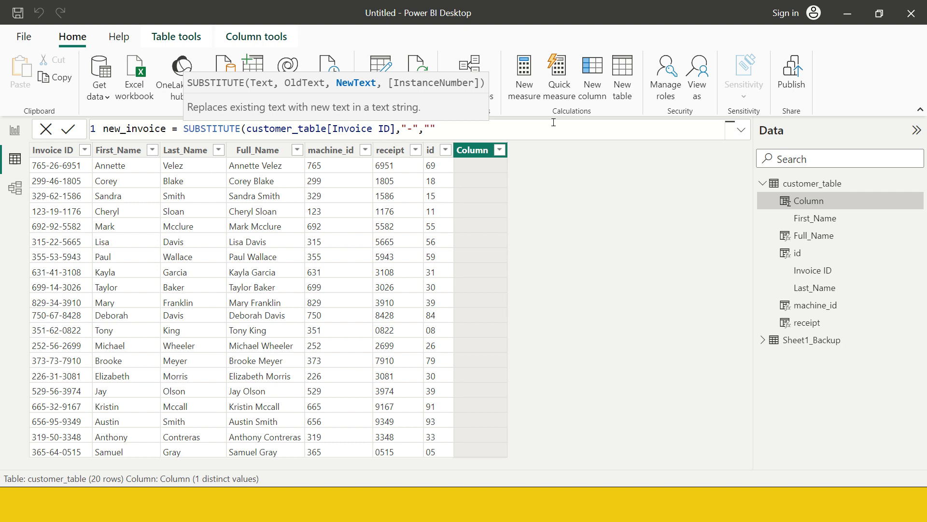
text())
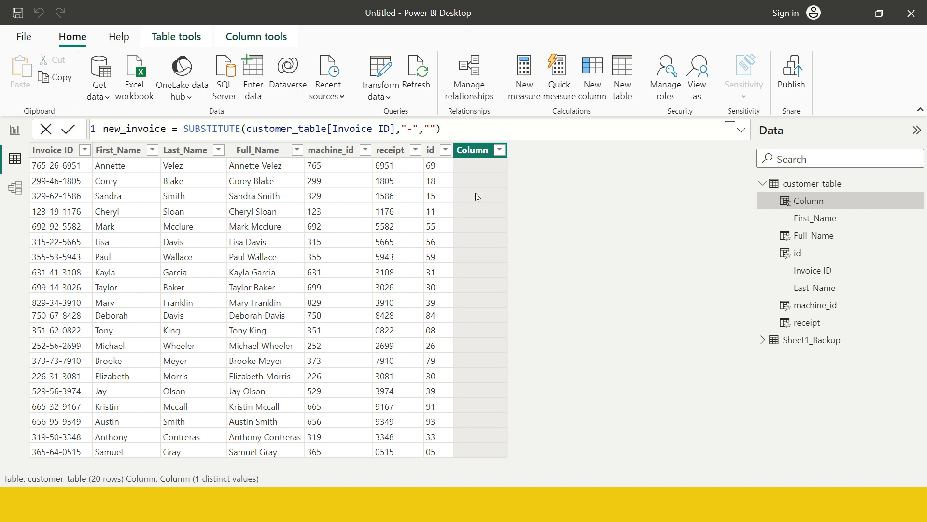
key(Return)
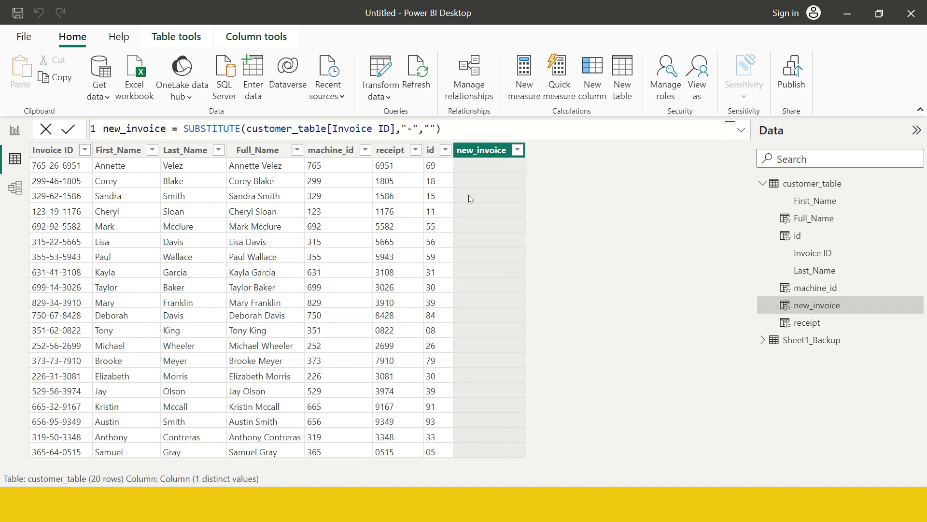
Check new_invoice values such as 765266951 and start another new calculated column
click(484, 168)
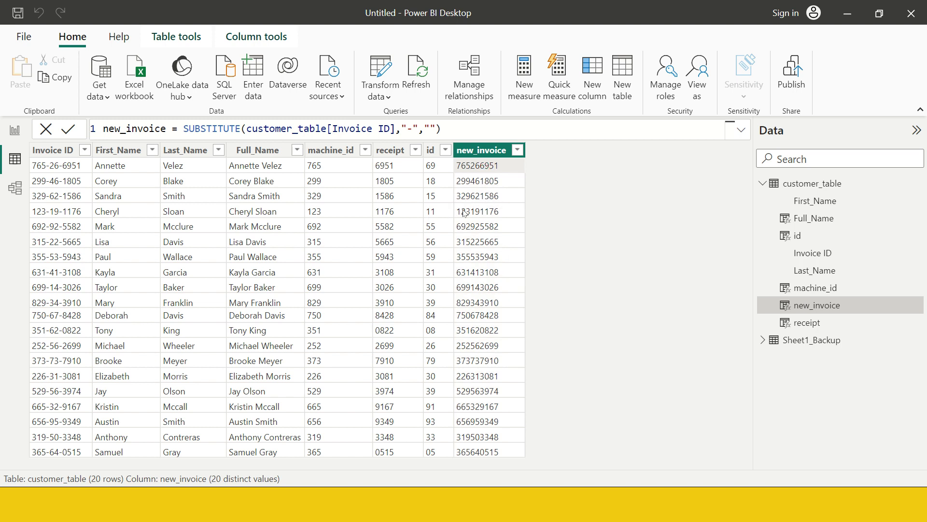
click(495, 210)
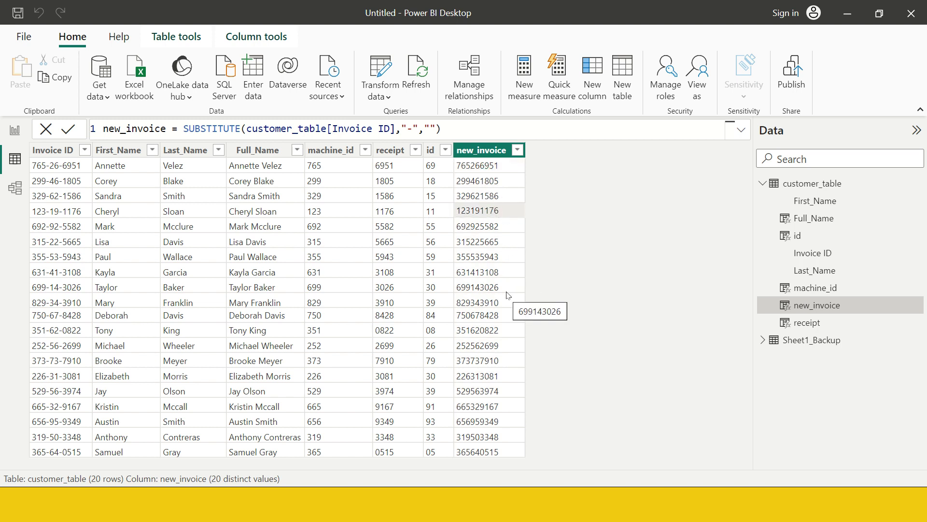
click(489, 166)
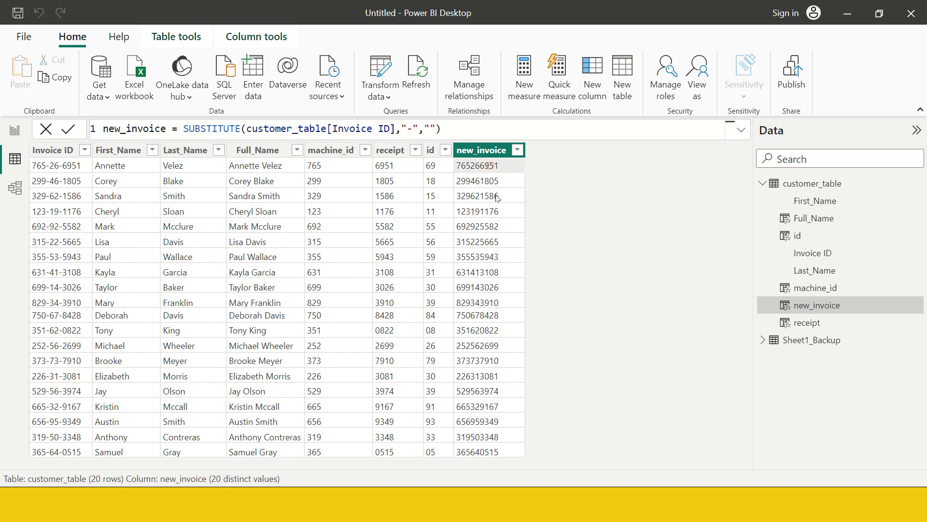
click(127, 172)
click(476, 166)
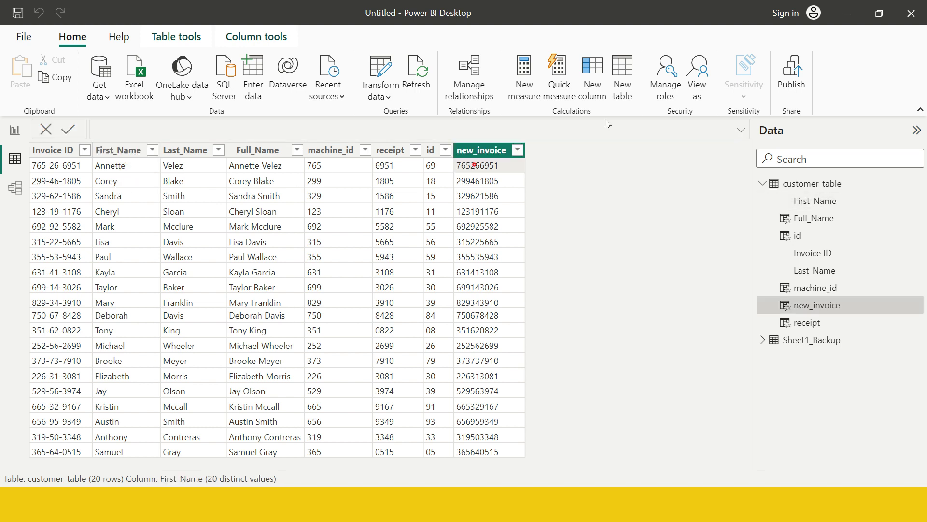
click(599, 86)
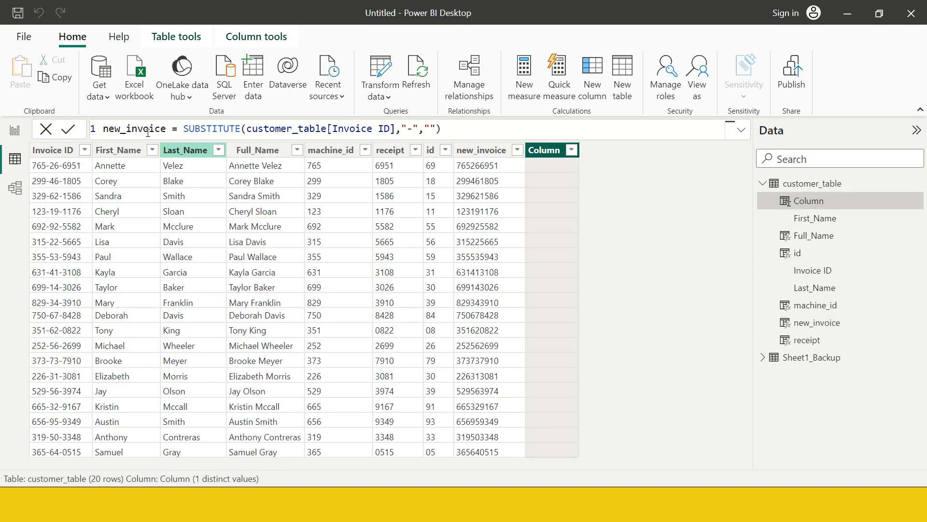
Create up_name = UPPER(customer_table[First_Name]), showing names like ANNETTE, then start another column
double_click(120, 128)
text(up_name)
key(End)
text(up)
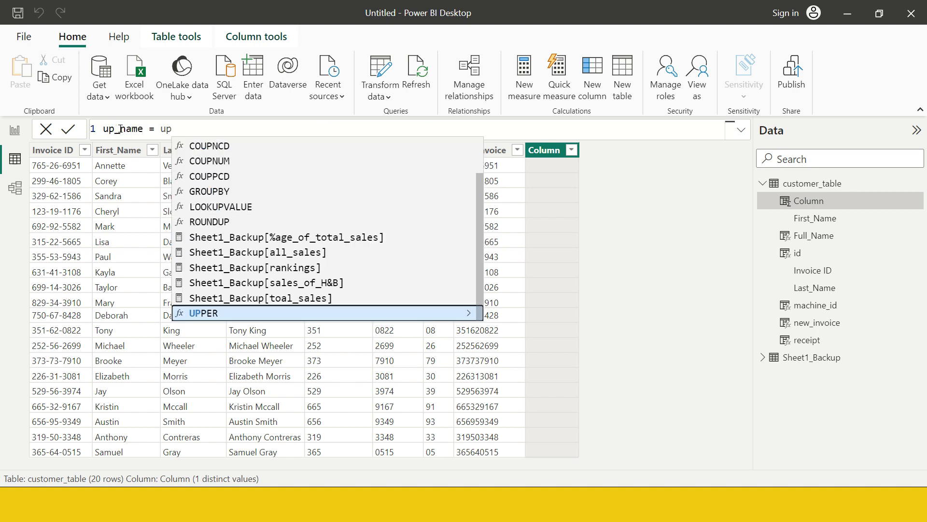
key(Tab)
text(fir)
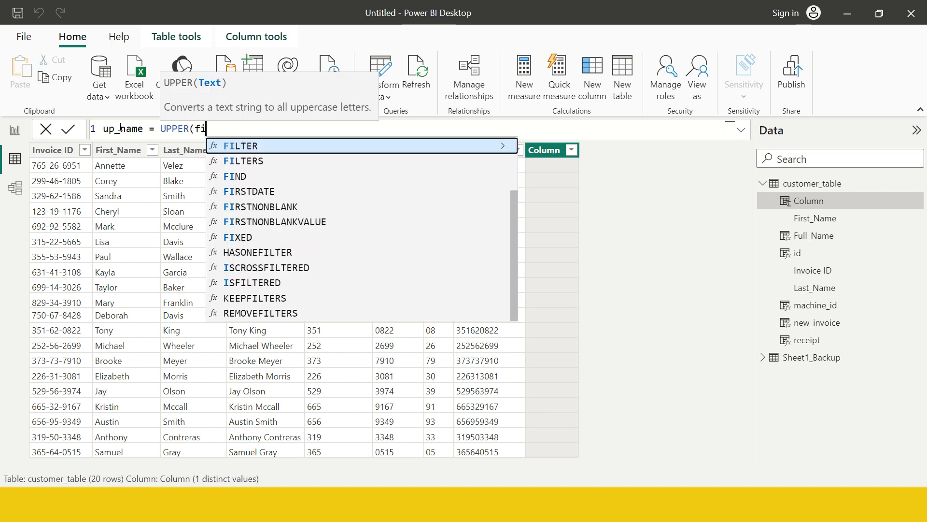
key(Up)
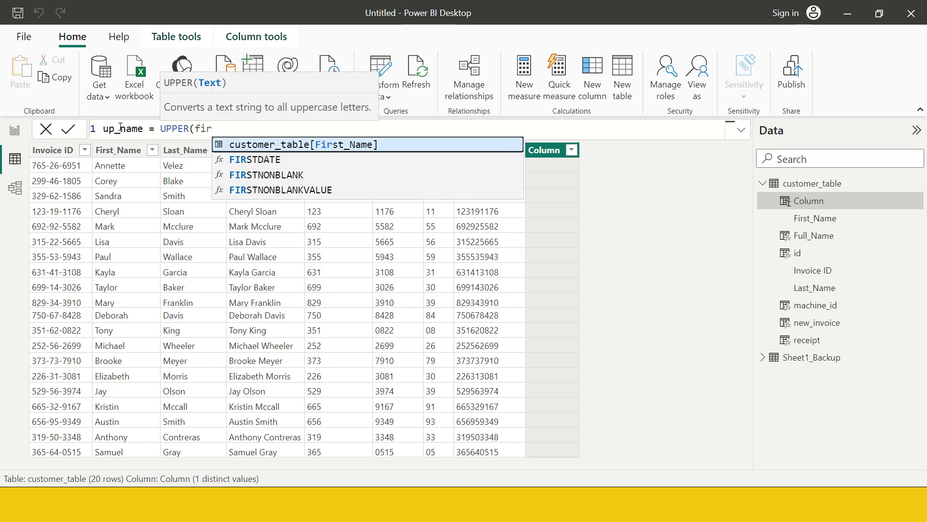
key(Tab)
text())
key(Return)
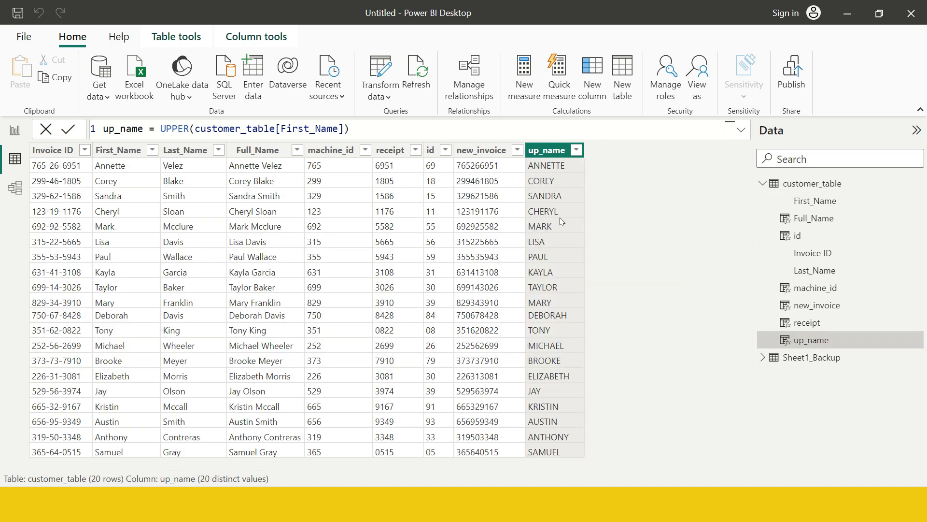
click(564, 352)
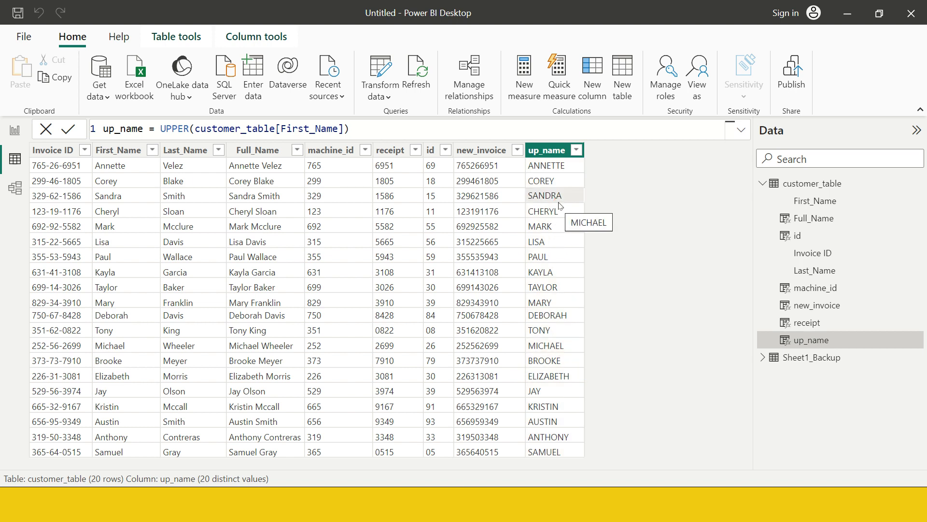
click(594, 92)
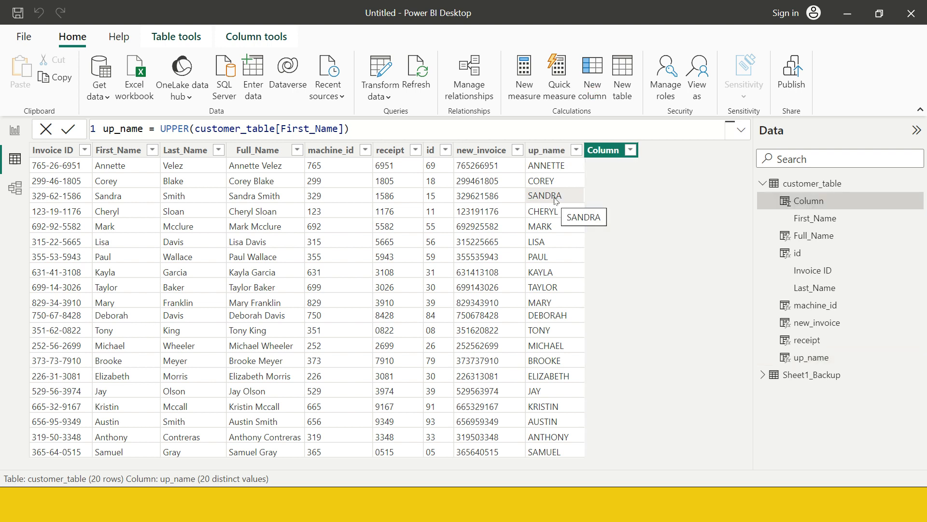
Enter low_name = LOWER(customer_table[First_Name]) as the new column's formula and commit it
double_click(133, 129)
text(low_name =)
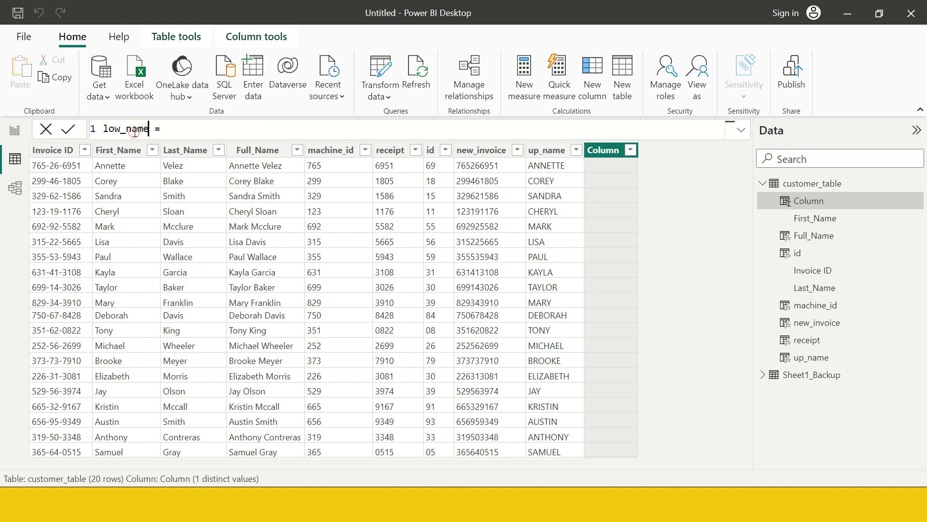
key(End)
text(low)
key(Tab)
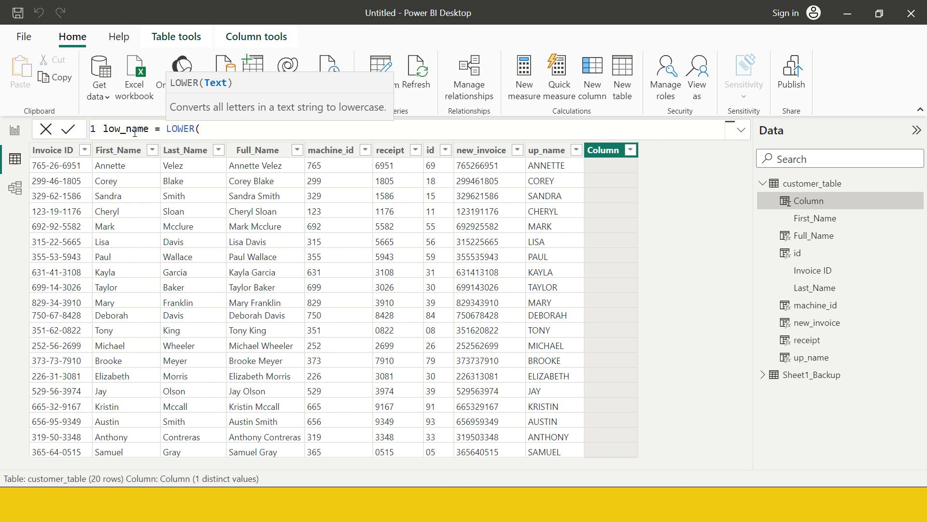
text(fir)
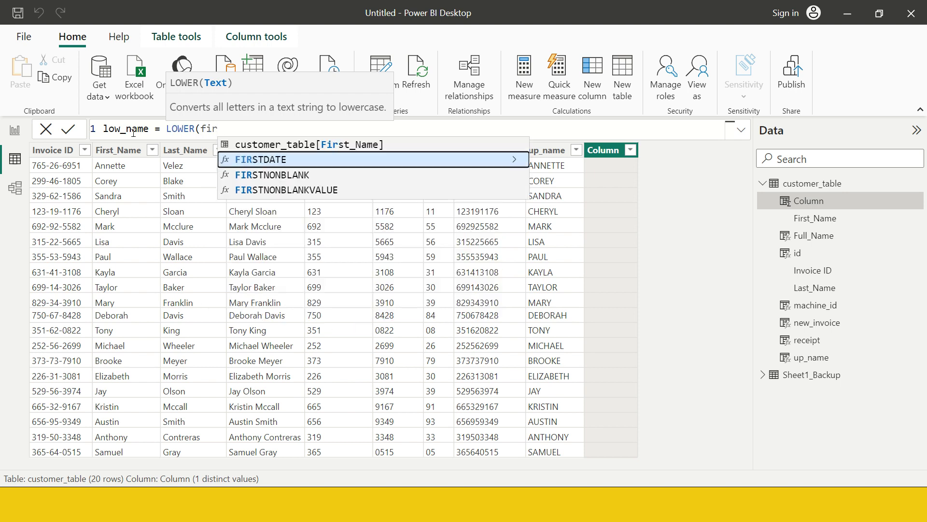
key(Up)
key(Tab)
text())
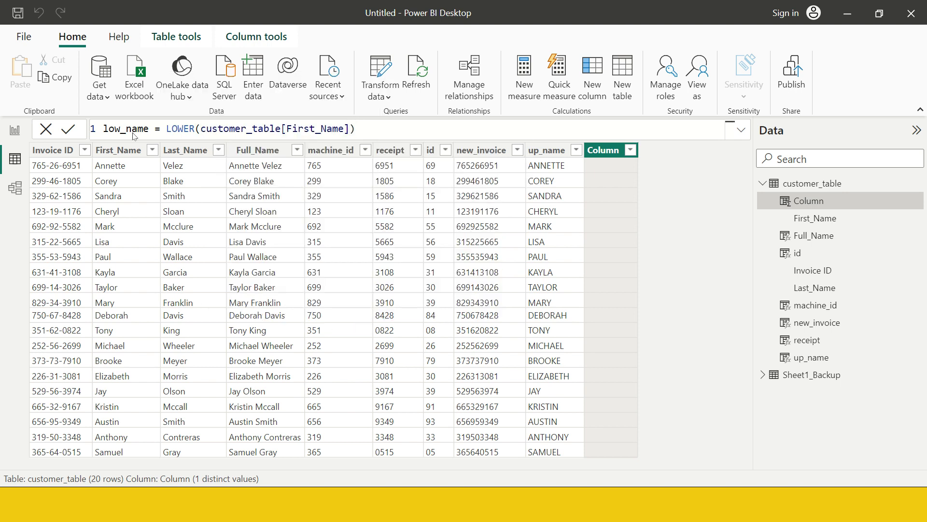
key(Return)
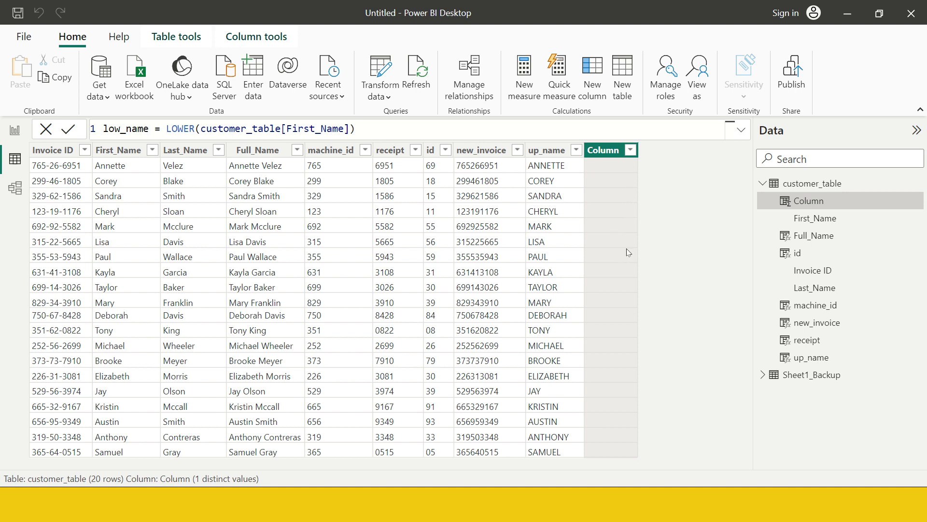